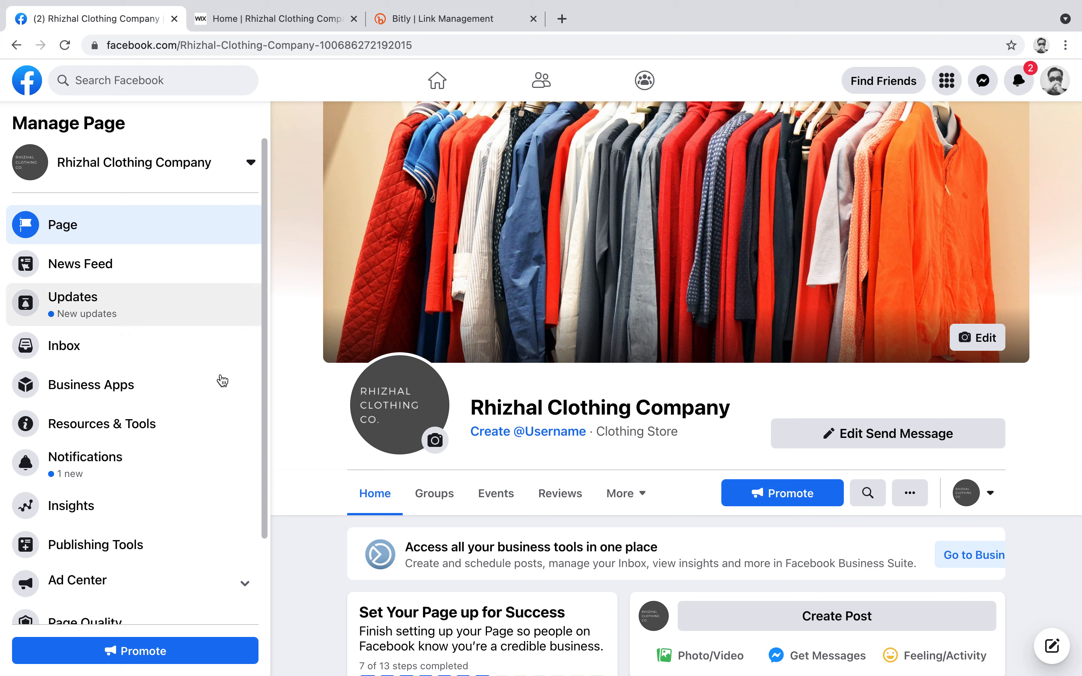
# Open Creator Studio from the Page's publishing tools and start a new post for Rhizhal Clothing Company
pyautogui.click(93, 549)
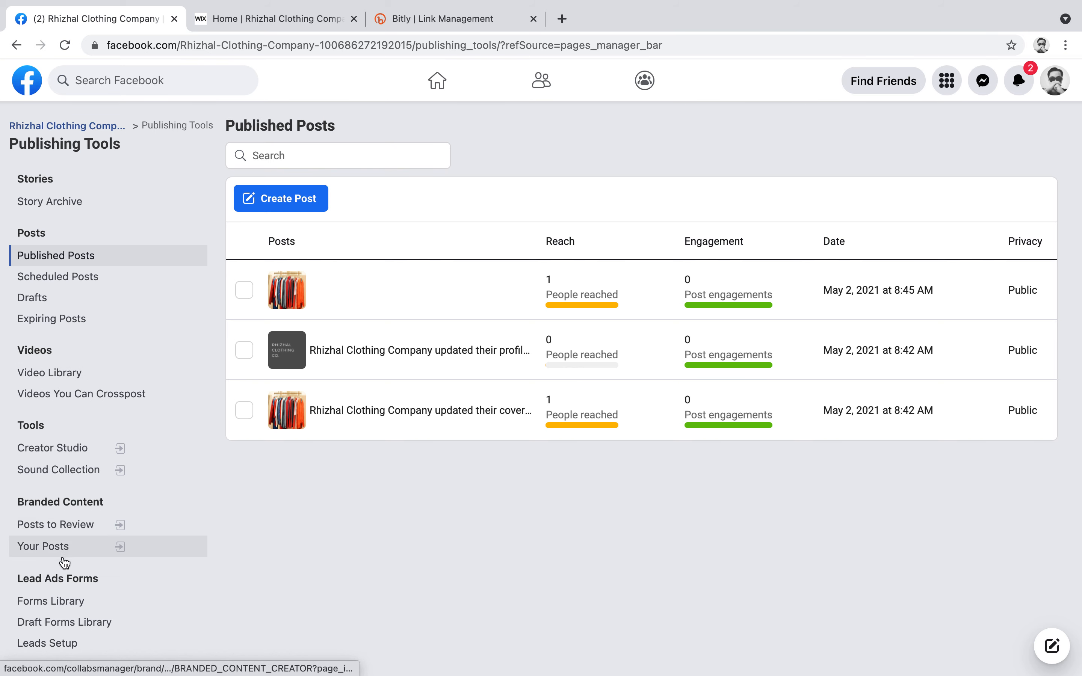
pyautogui.click(62, 448)
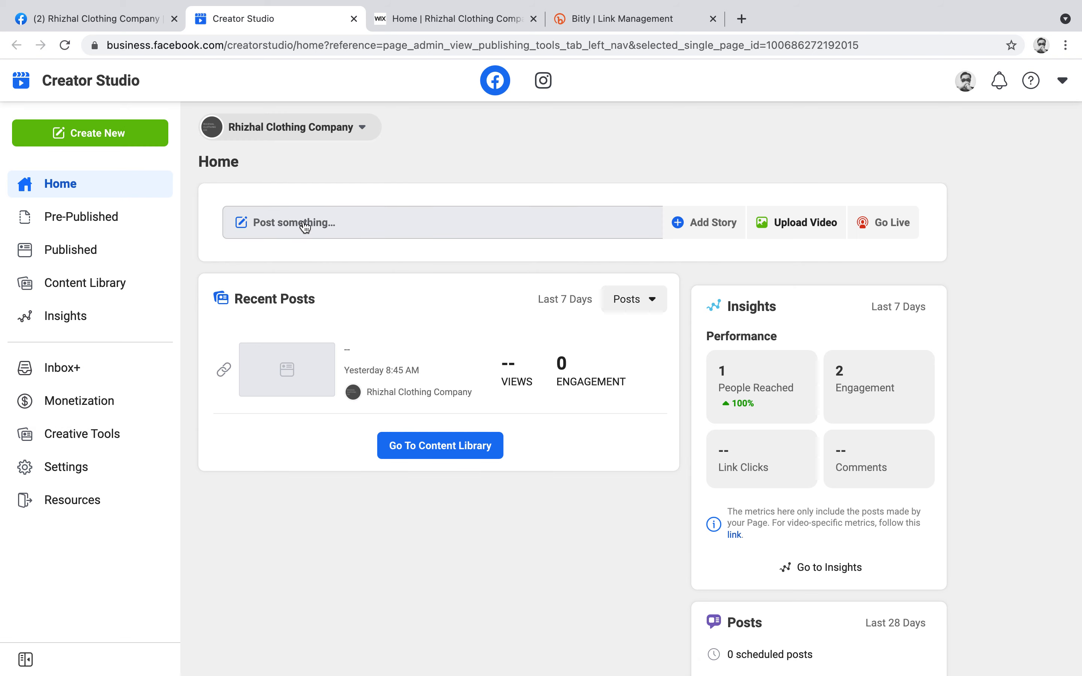
pyautogui.click(320, 223)
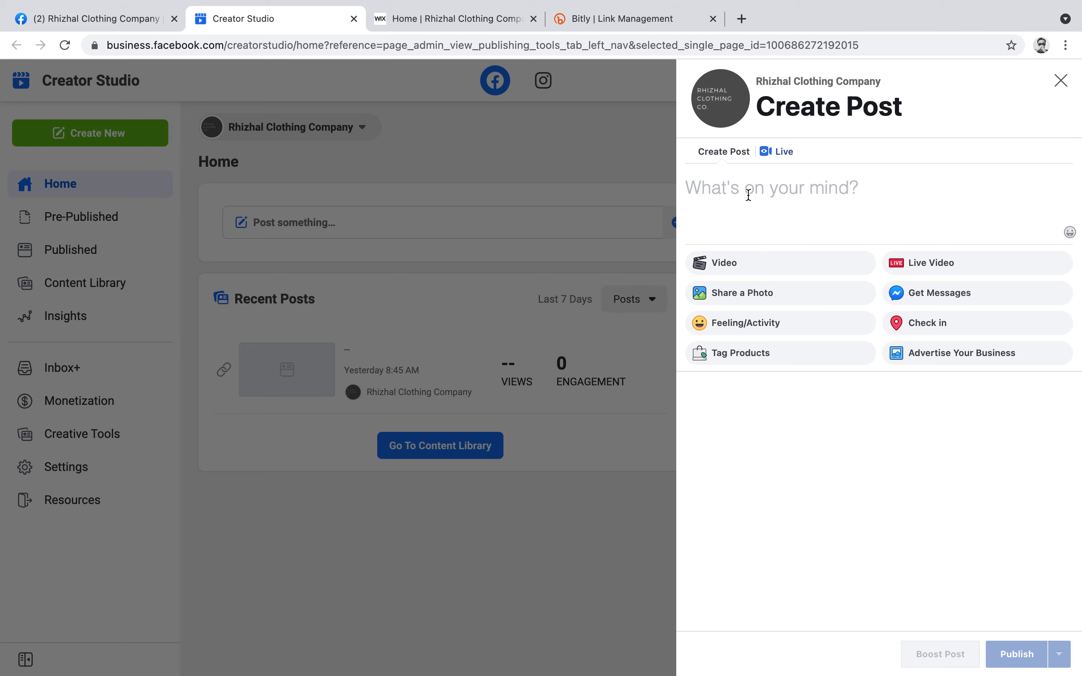
# Copy the address of the Rhizhal Clothing website and paste it into the new post's text
pyautogui.click(449, 18)
pyautogui.click(406, 45)
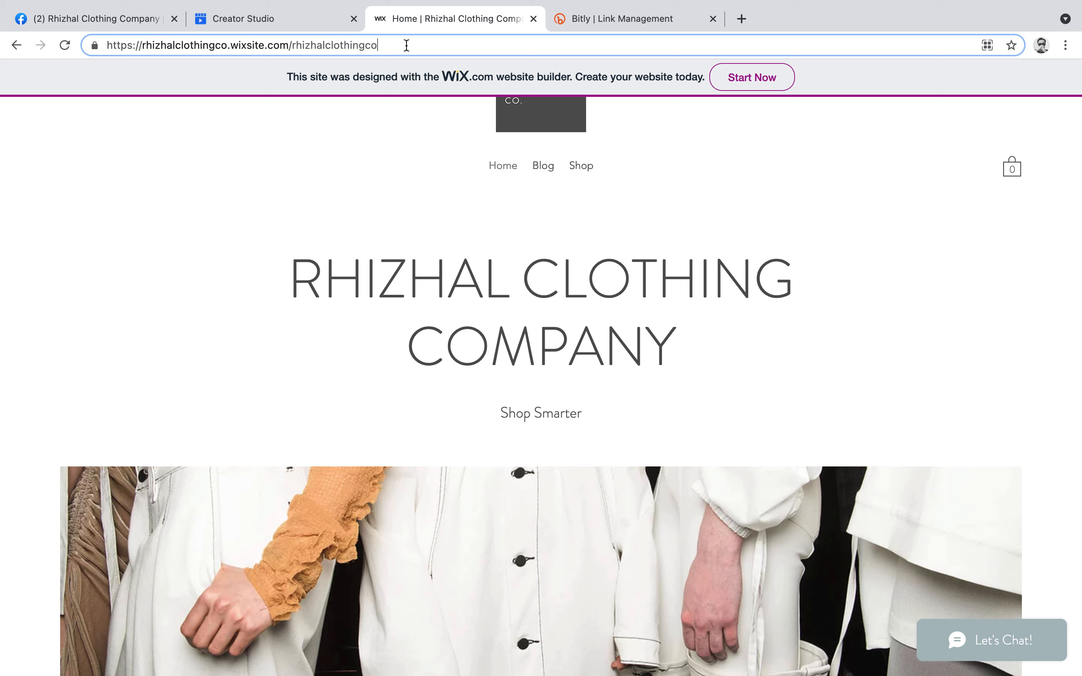
pyautogui.click(407, 45)
pyautogui.press('super+c')
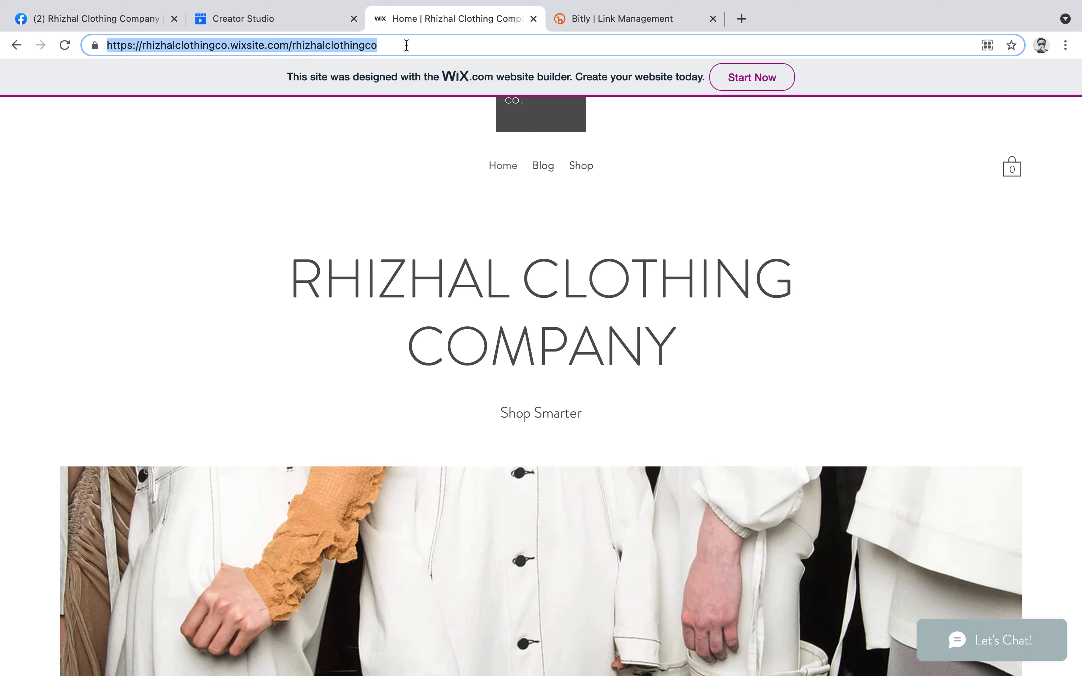
pyautogui.click(285, 21)
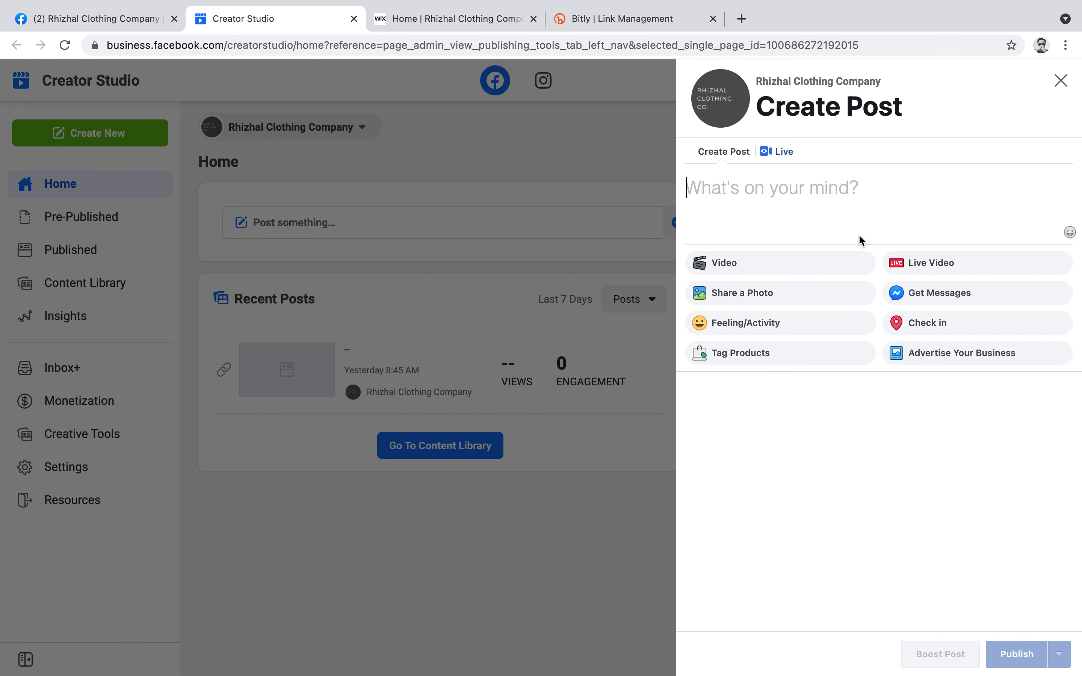
pyautogui.press('super+v')
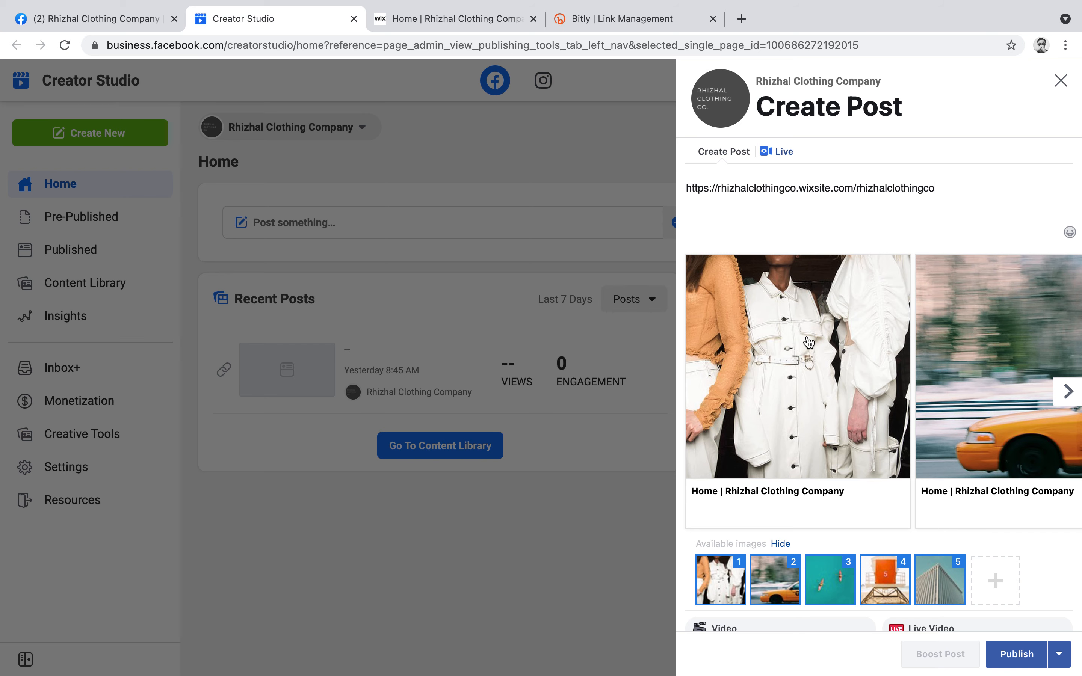
# Deselect the taxi, boats, orange frame and building images, keeping only the first website image in the link preview
pyautogui.press('super+a')
pyautogui.press('BackSpace')
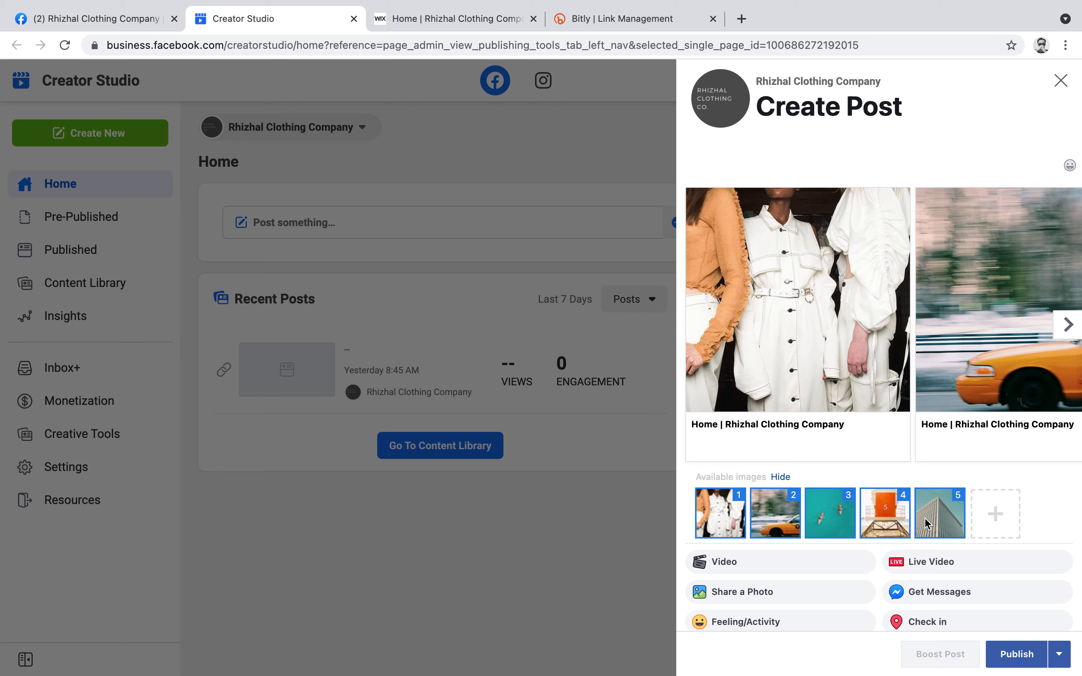
pyautogui.click(937, 520)
pyautogui.click(889, 519)
pyautogui.click(834, 518)
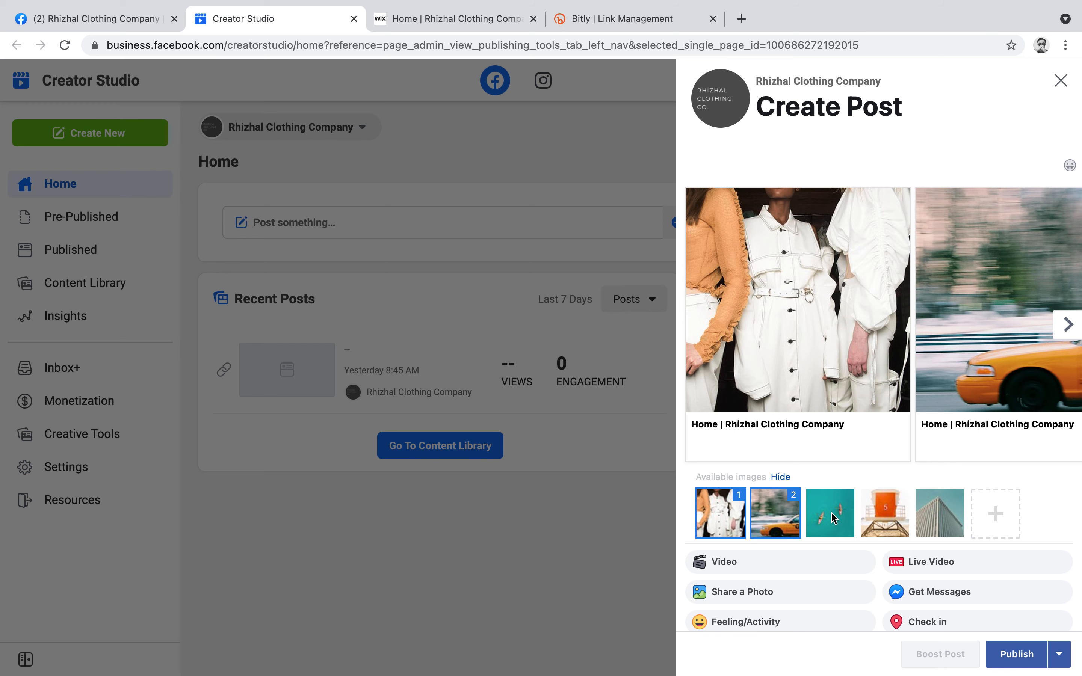
pyautogui.click(783, 517)
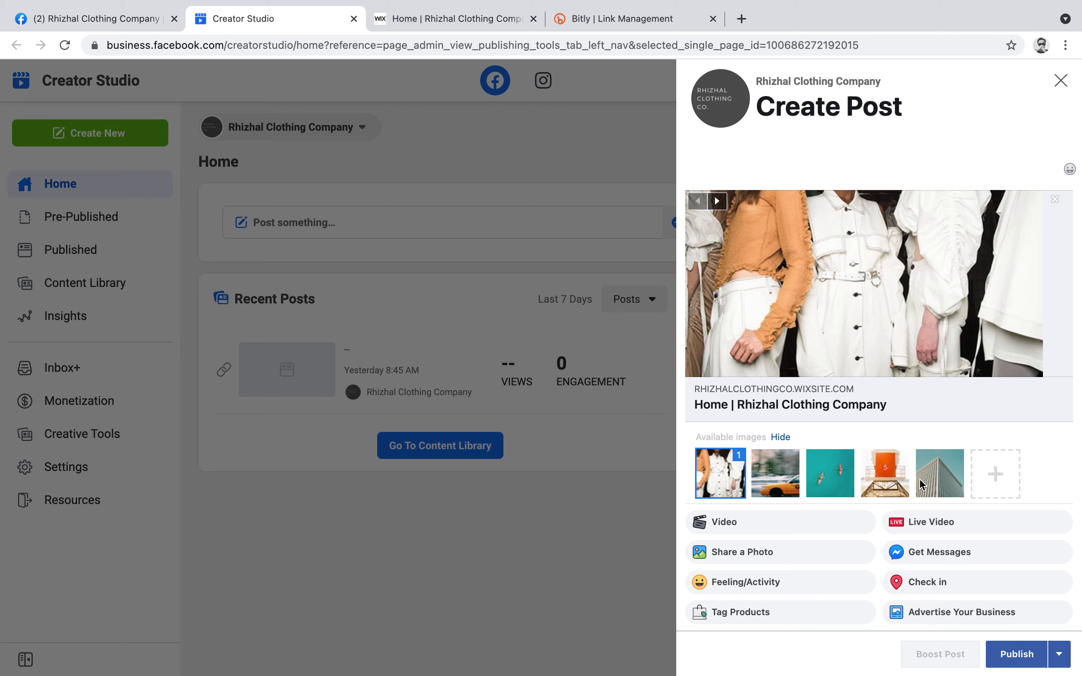
# Upload 1.png through 5.png from the Rhizhal Clothing Samples folder in Downloads and include all five in the carousel
pyautogui.click(994, 474)
pyautogui.click(293, 287)
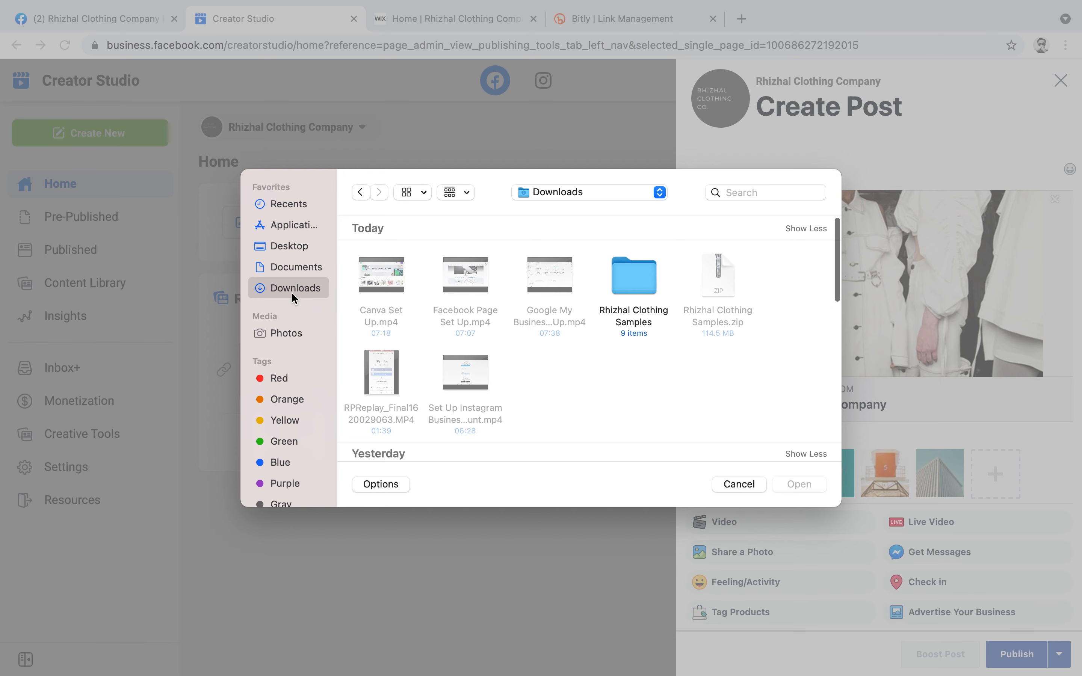
pyautogui.doubleClick(627, 296)
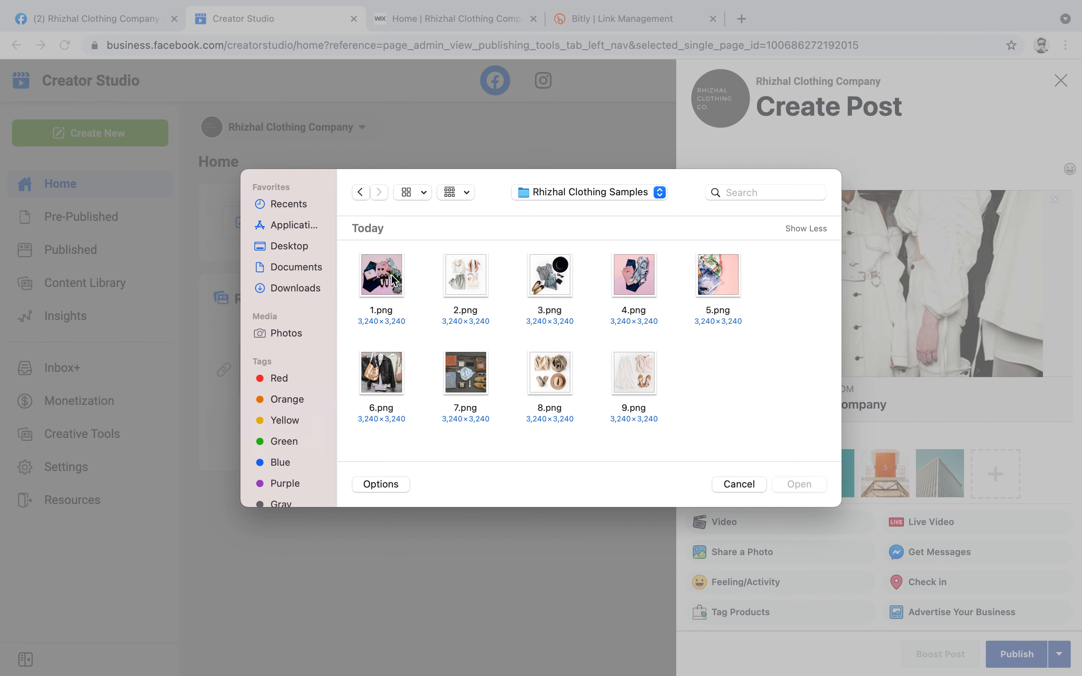
pyautogui.click(395, 282)
pyautogui.click(790, 484)
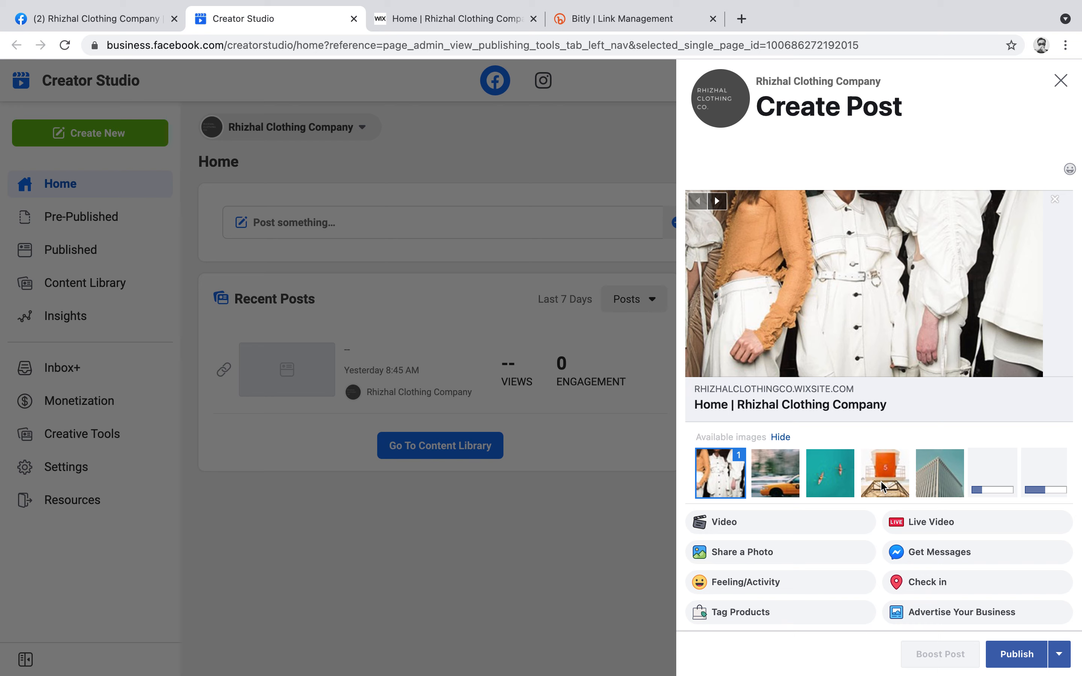
pyautogui.hscroll(3, 880, 480)
pyautogui.hscroll(2, 880, 481)
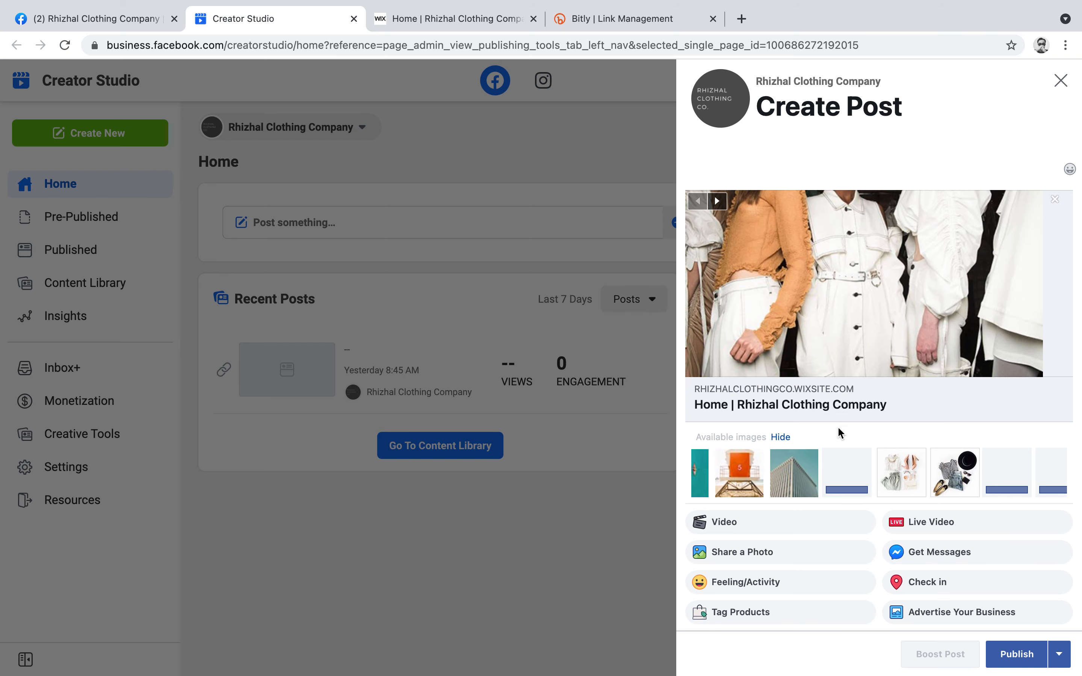
pyautogui.click(832, 470)
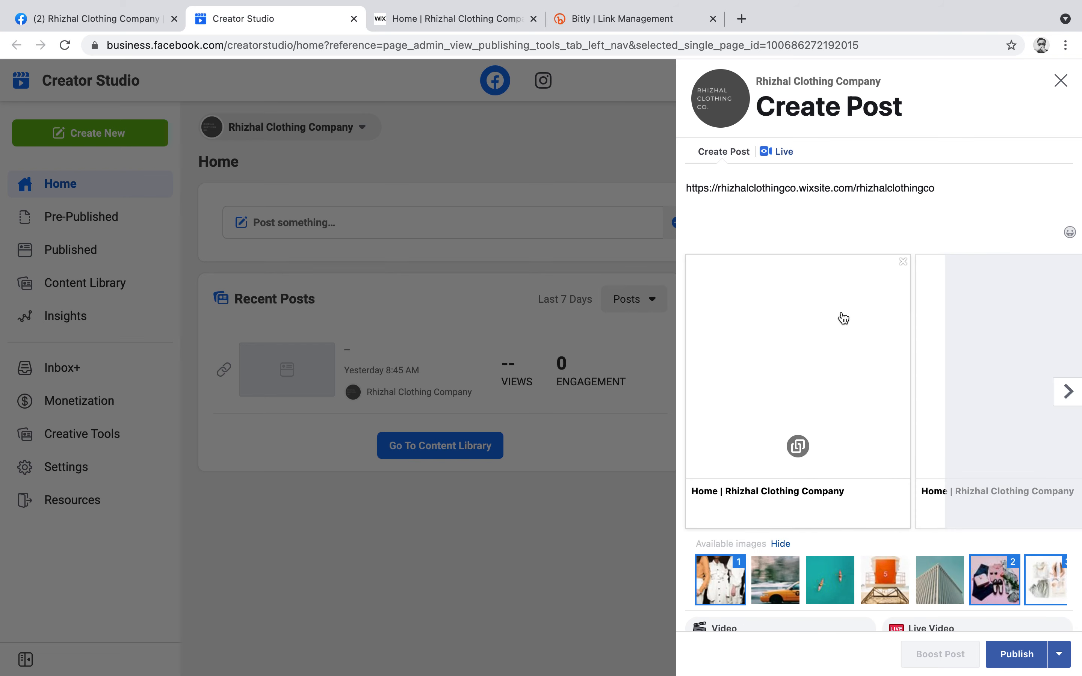
pyautogui.hscroll(3, 894, 573)
pyautogui.hscroll(3, 894, 574)
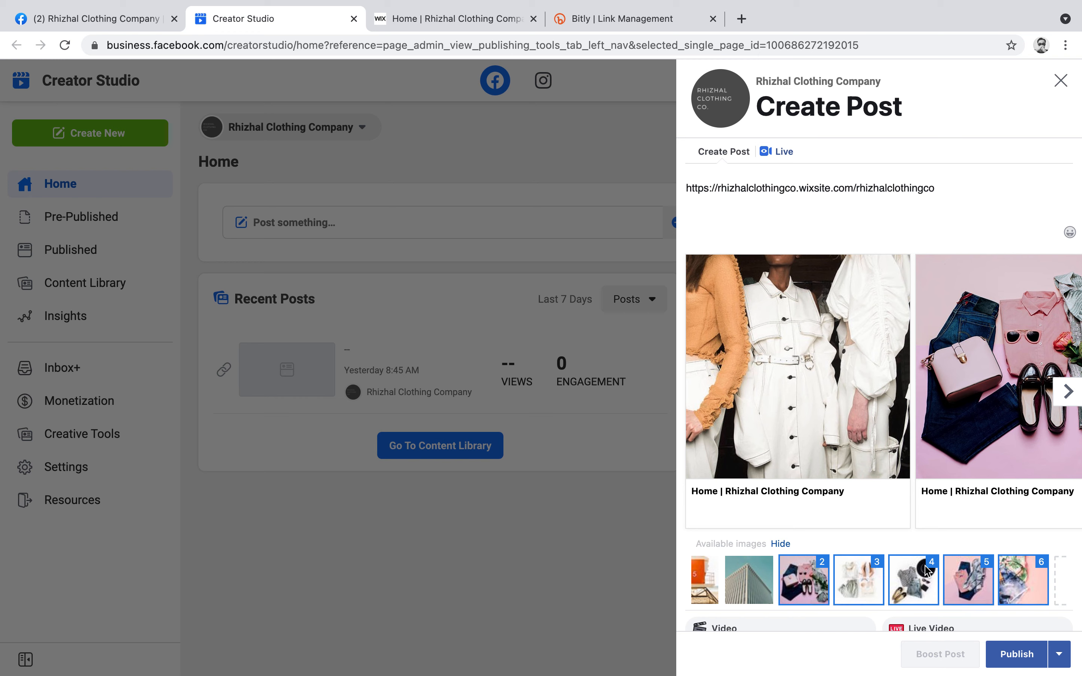
# Deselect the remaining website image of the models so only the uploaded product photos stay in the carousel
pyautogui.hscroll(-5, 925, 570)
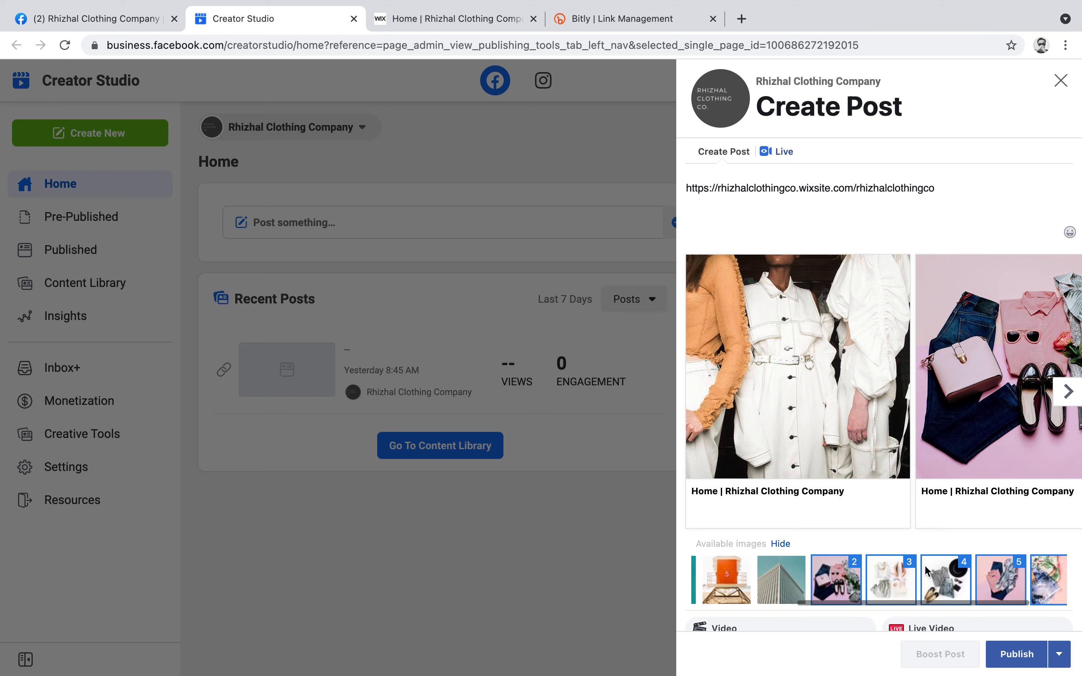
pyautogui.hscroll(5, 925, 570)
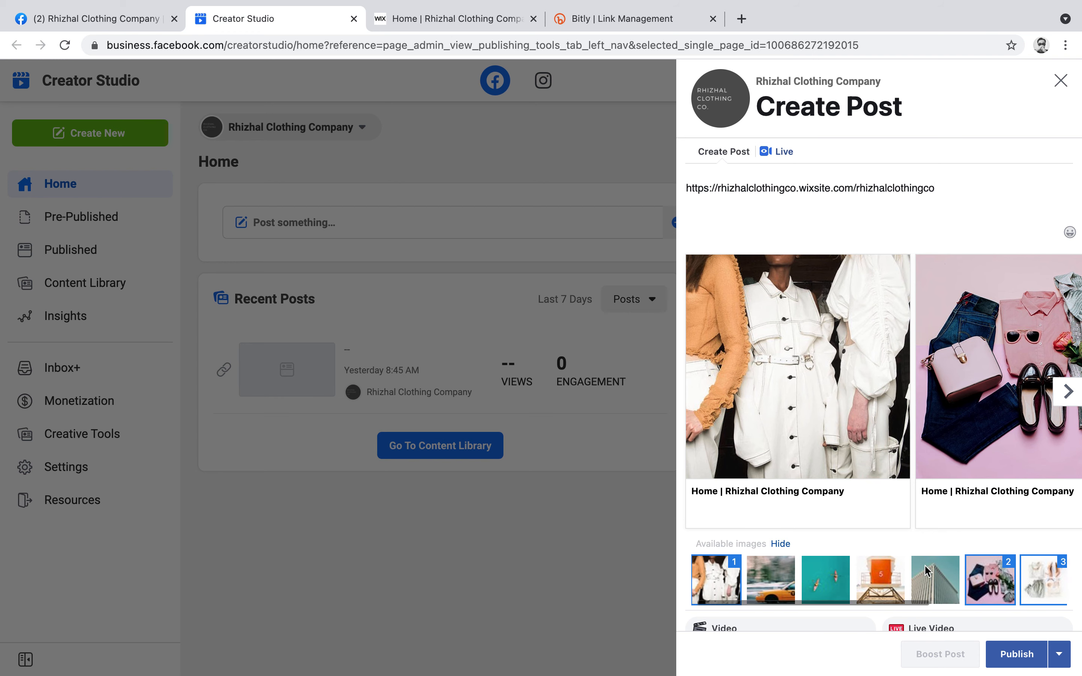
pyautogui.hscroll(-5, 925, 570)
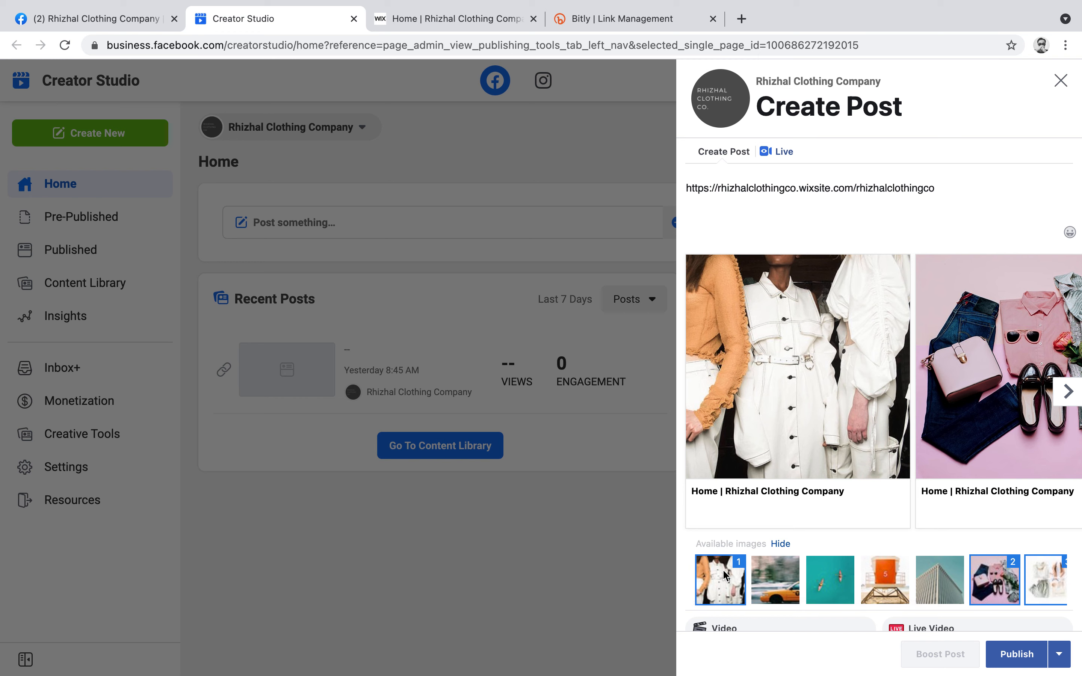
pyautogui.click(725, 574)
# Try to upload further photos from the Rhizhal Clothing Samples folder, starting with 6.png, to the available images
pyautogui.hscroll(5, 870, 560)
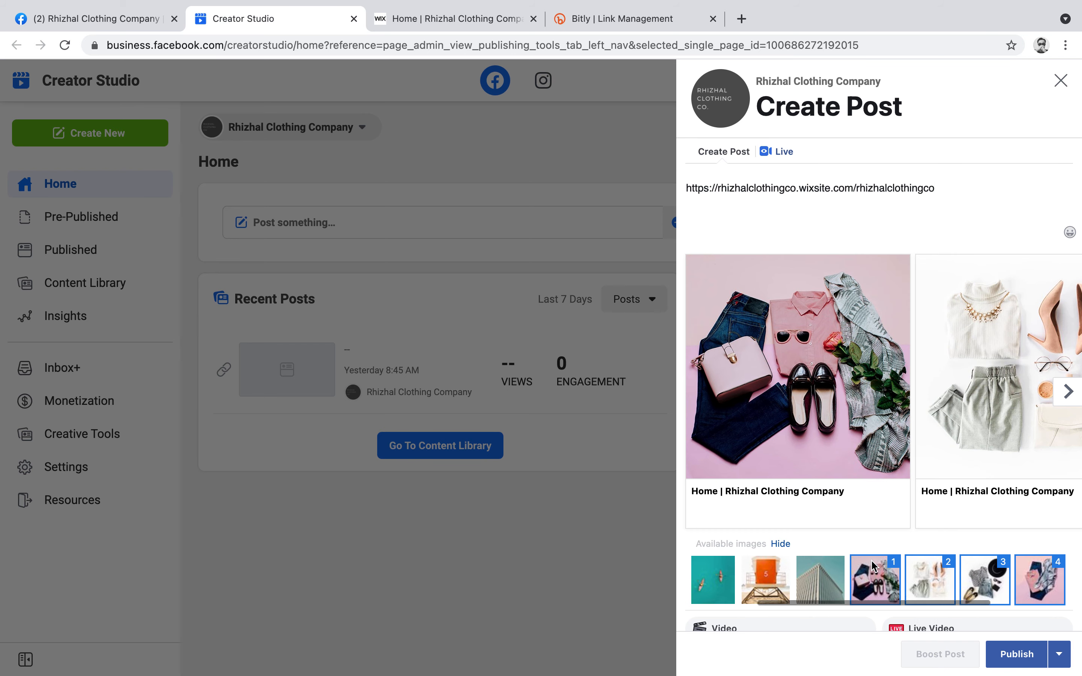
pyautogui.hscroll(-3, 872, 570)
pyautogui.hscroll(-3, 873, 573)
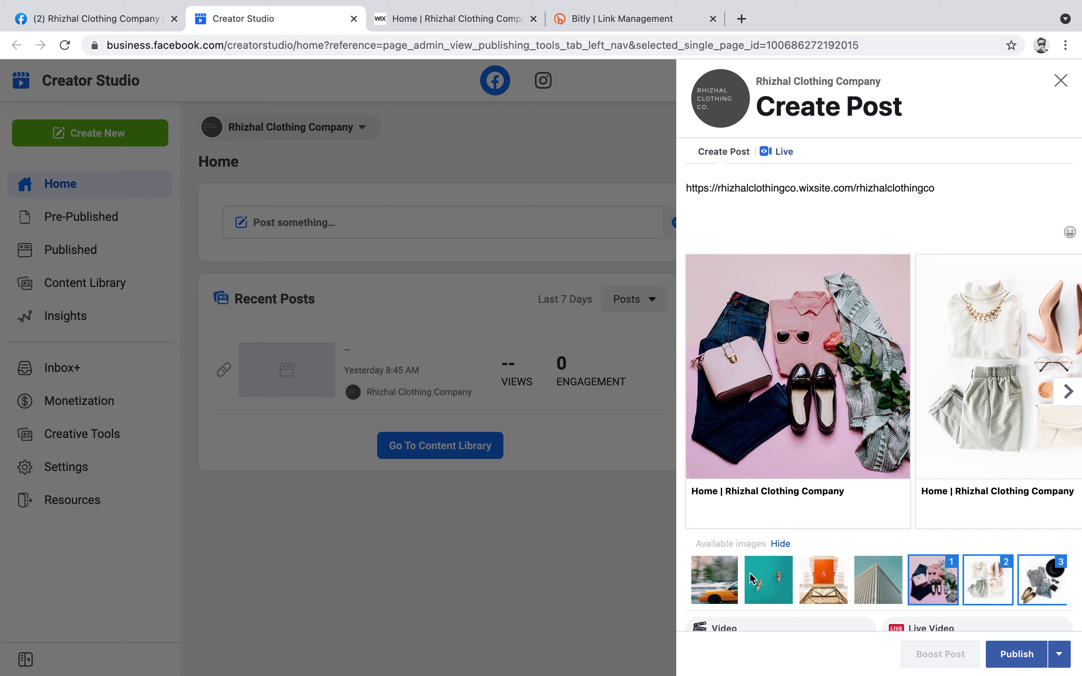
pyautogui.hscroll(4, 783, 580)
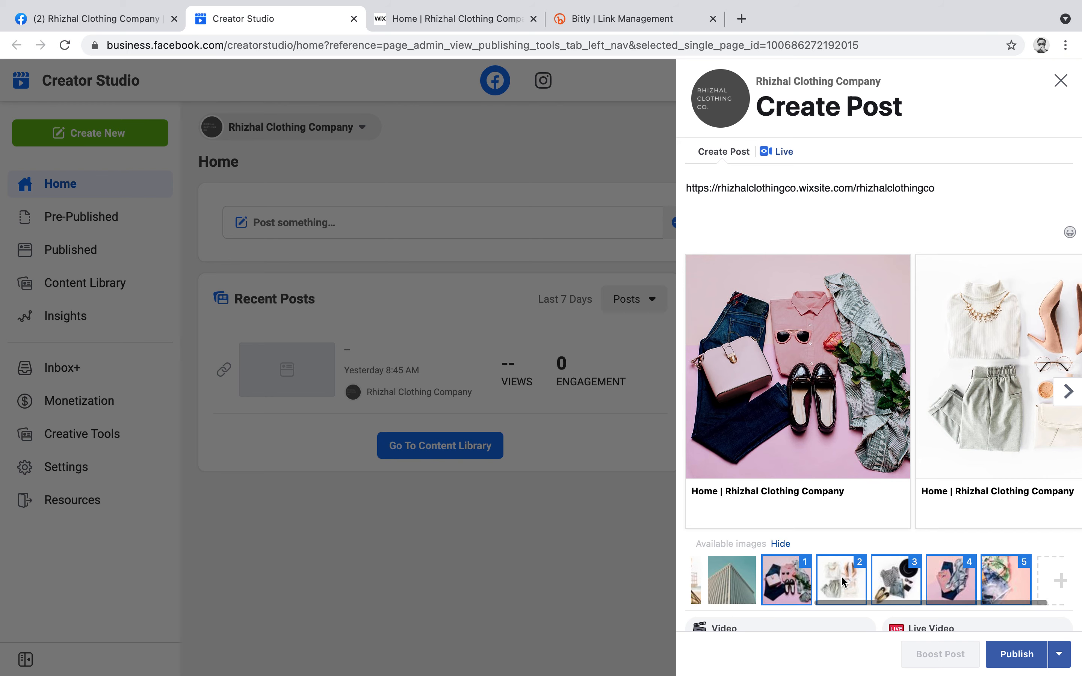
pyautogui.hscroll(-4, 798, 580)
pyautogui.hscroll(4, 796, 580)
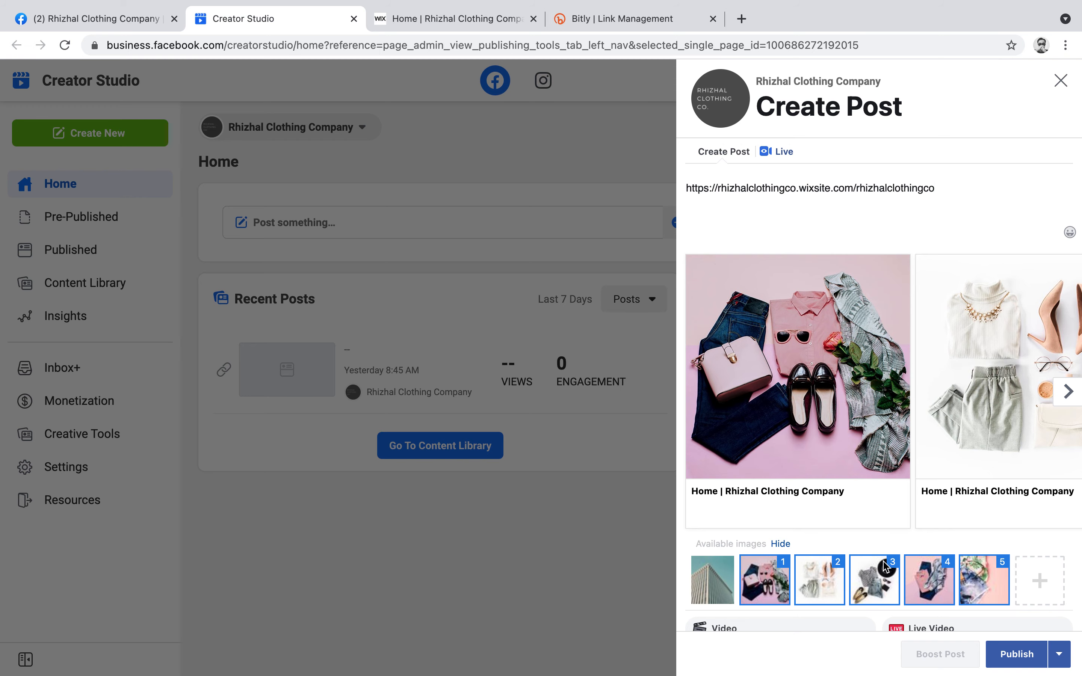
pyautogui.click(1046, 582)
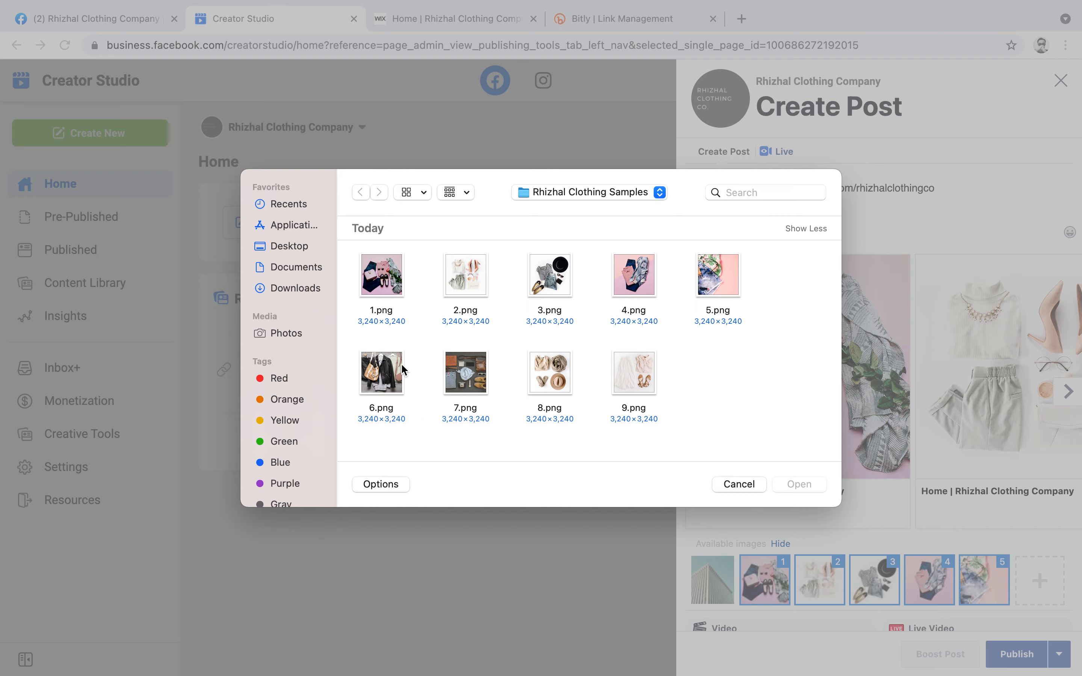
pyautogui.click(402, 368)
pyautogui.click(801, 487)
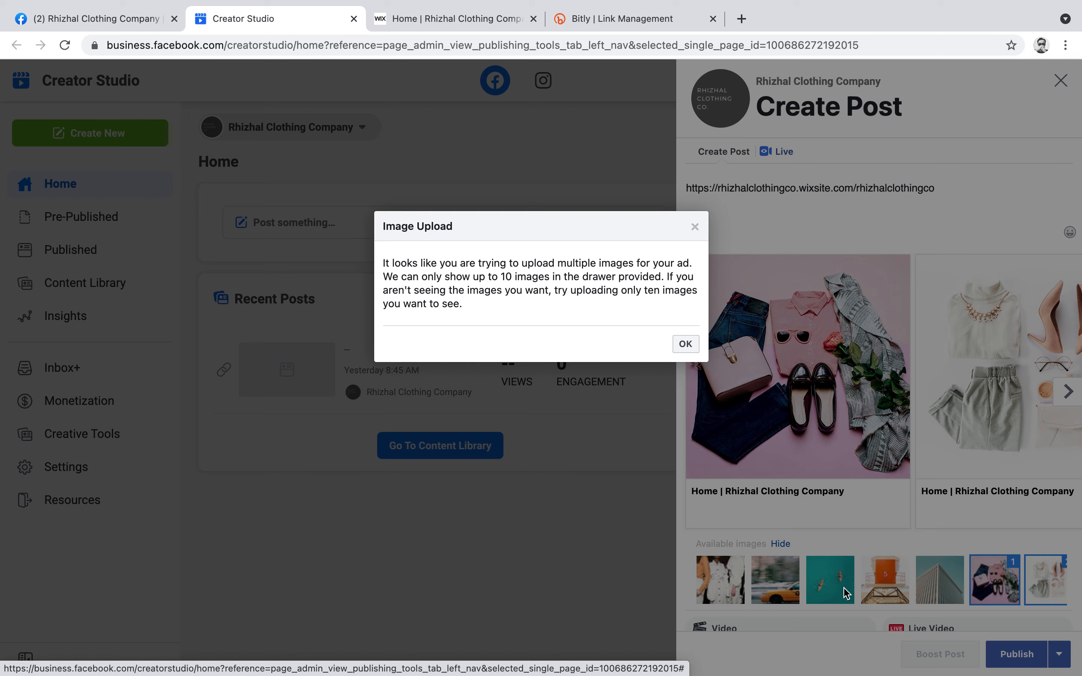
pyautogui.click(682, 344)
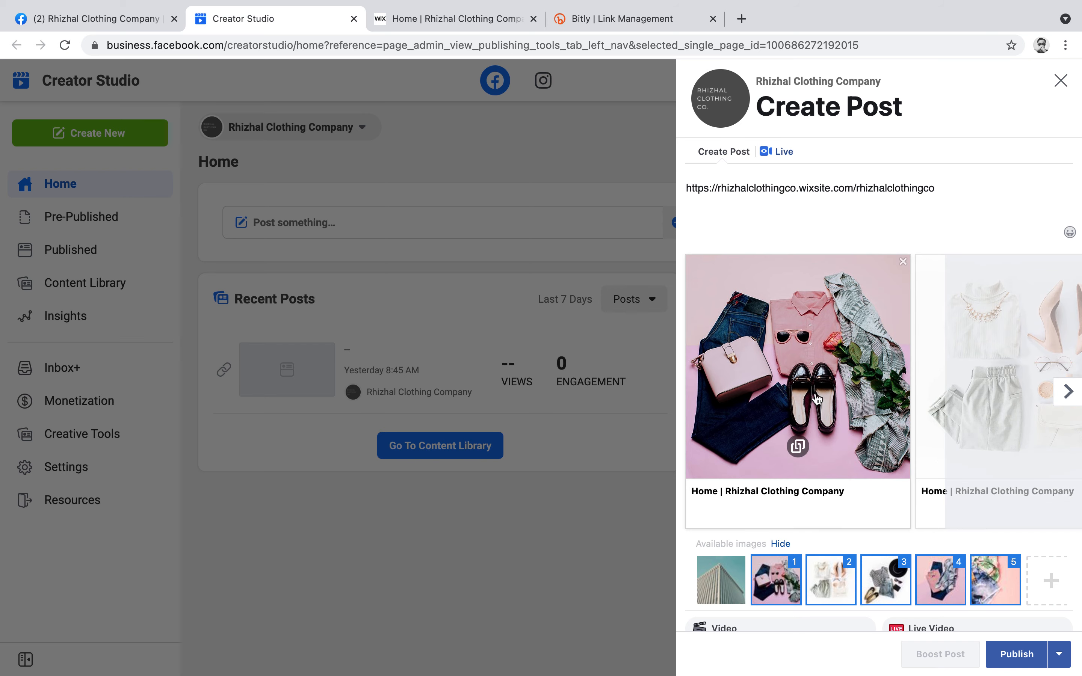
# Preview every carousel card through to the closing logo card and return to the first one
pyautogui.click(1066, 390)
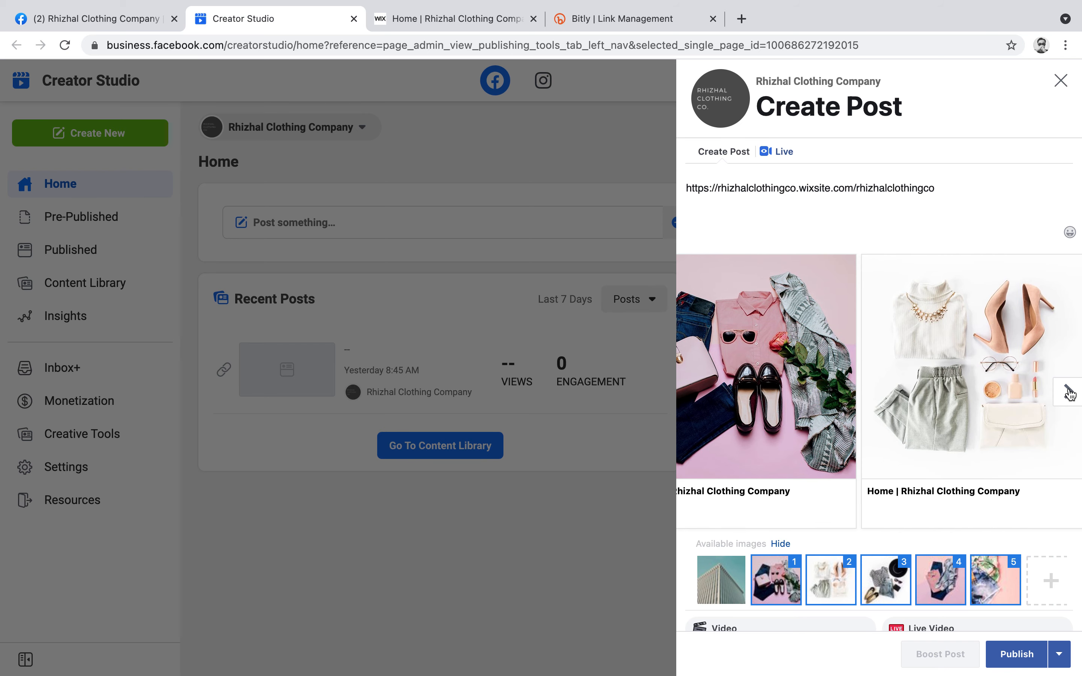
pyautogui.click(1067, 391)
pyautogui.click(1067, 392)
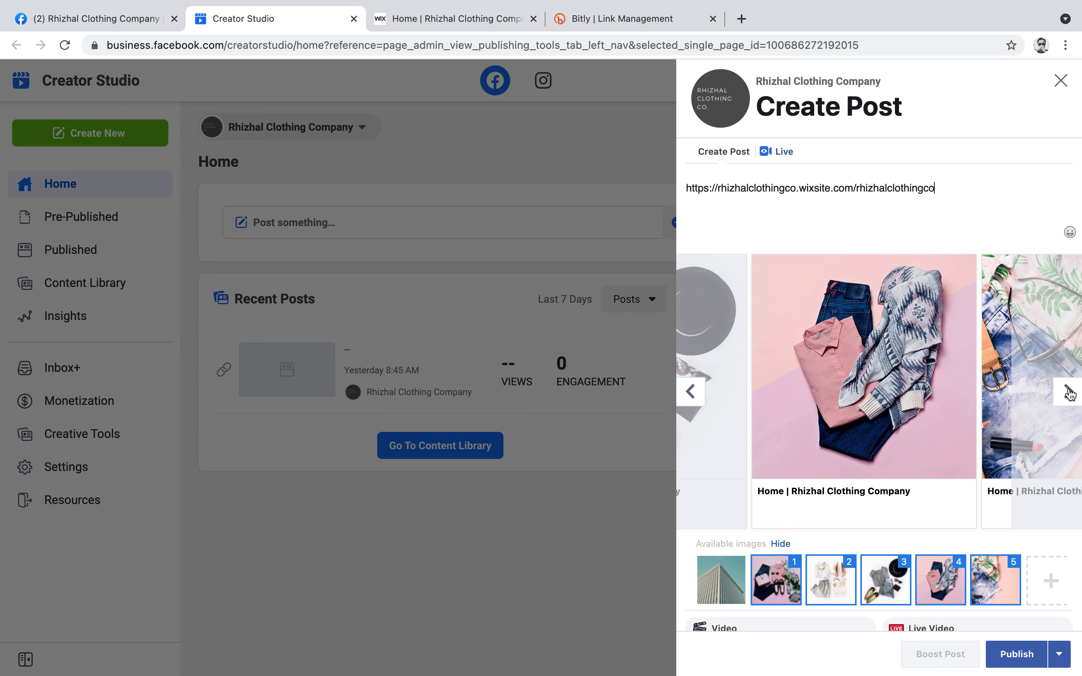
pyautogui.click(1067, 391)
pyautogui.click(1068, 392)
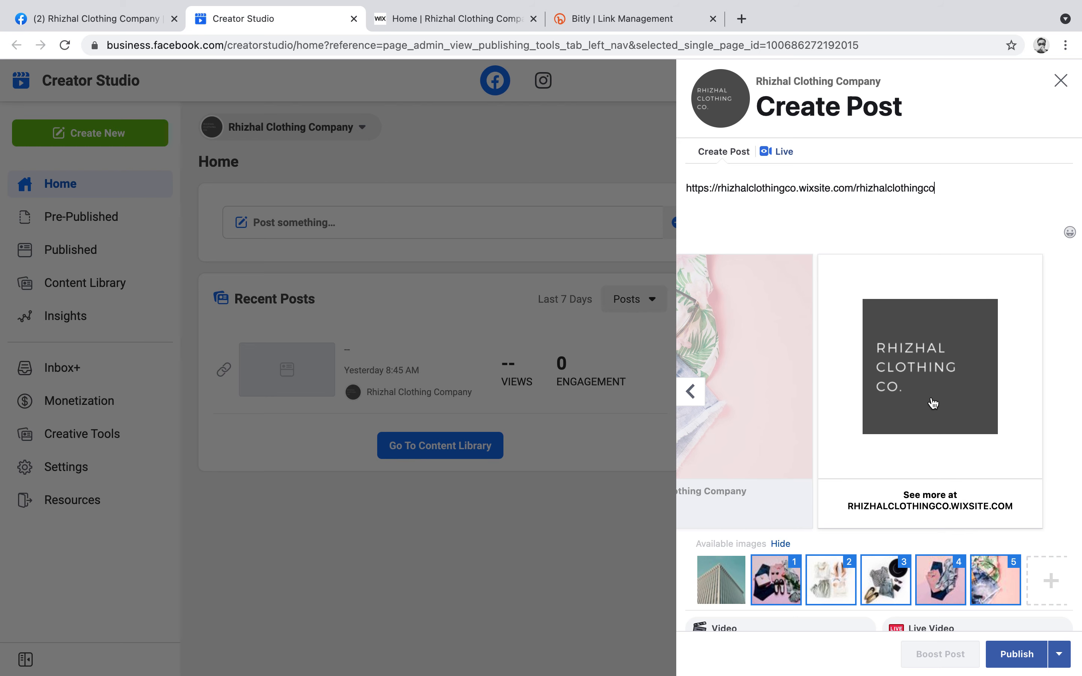
pyautogui.click(690, 392)
pyautogui.click(690, 392)
pyautogui.click(691, 392)
pyautogui.click(691, 391)
pyautogui.click(691, 391)
pyautogui.click(691, 391)
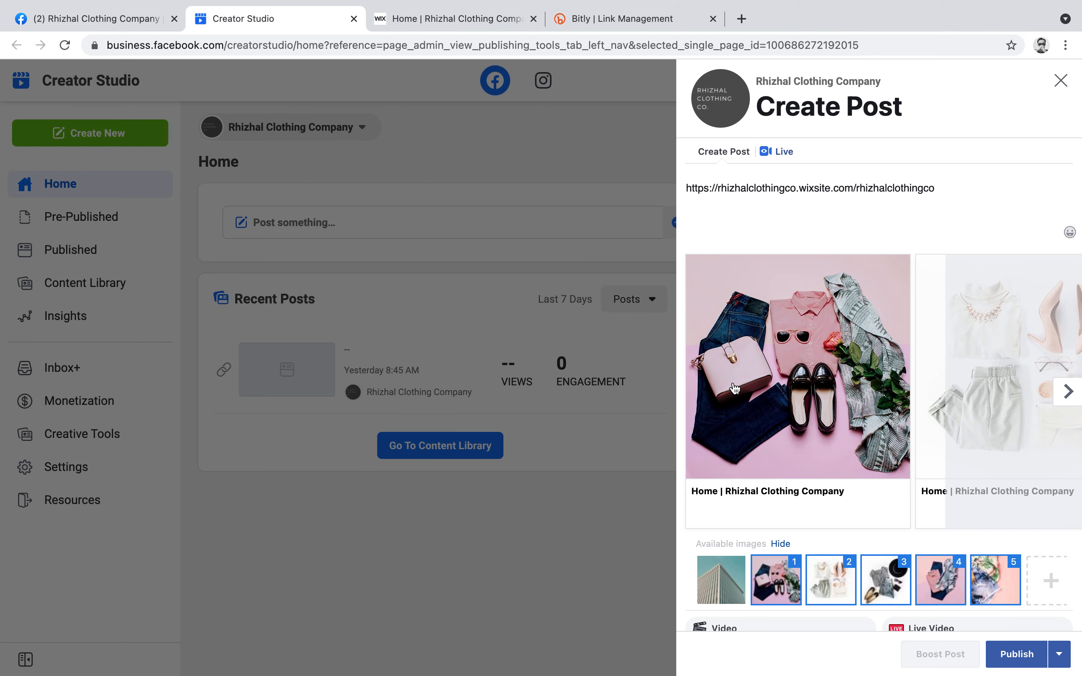
# Check the first carousel card's destination URL without changing it, and set the card's headline to "New Style Summer"
pyautogui.click(803, 449)
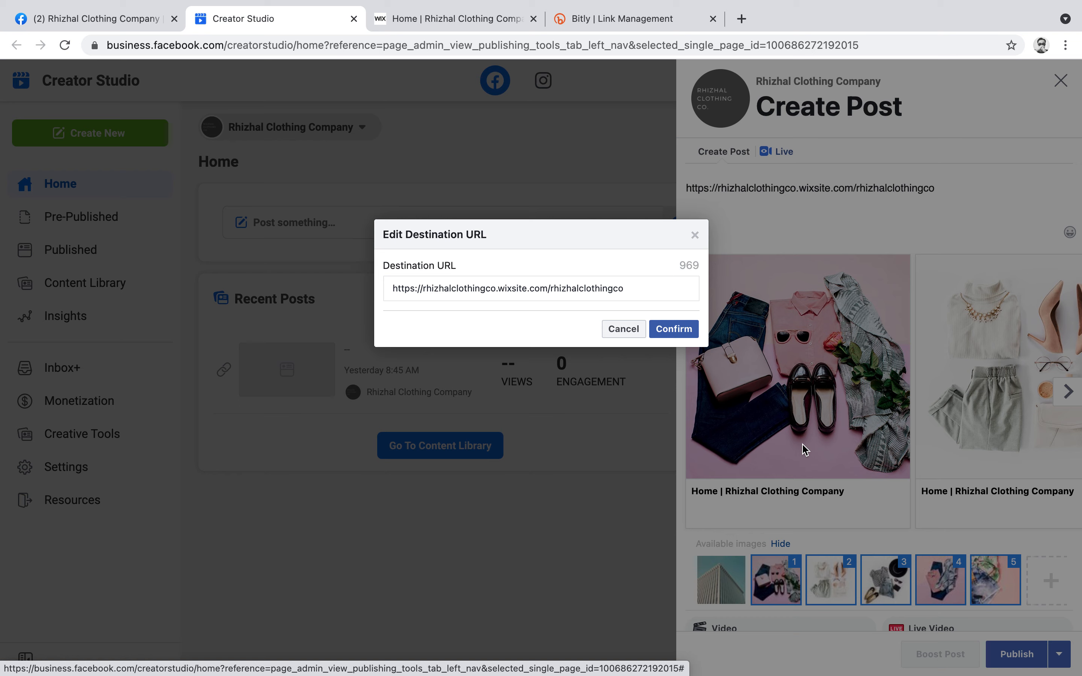
pyautogui.click(622, 330)
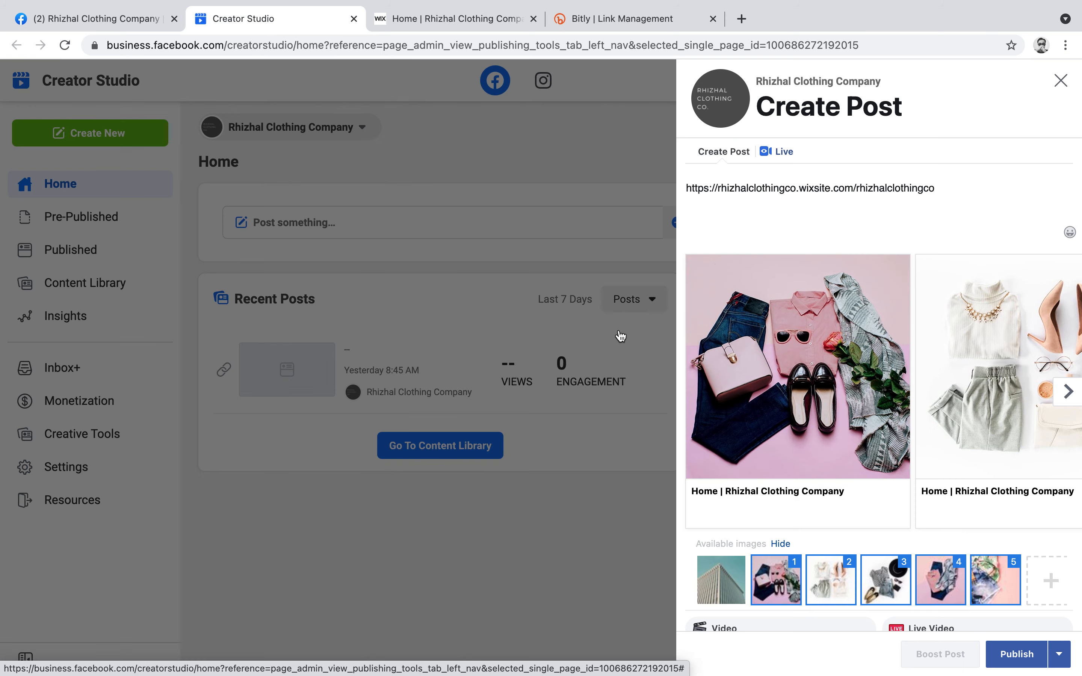
pyautogui.click(738, 500)
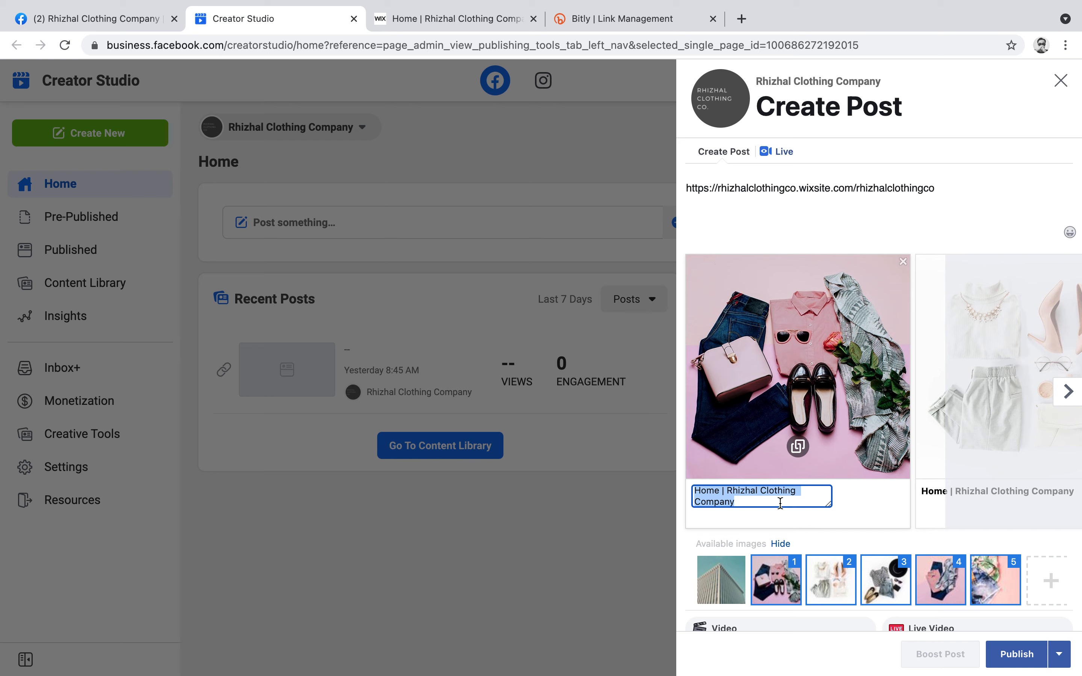
pyautogui.write('New S')
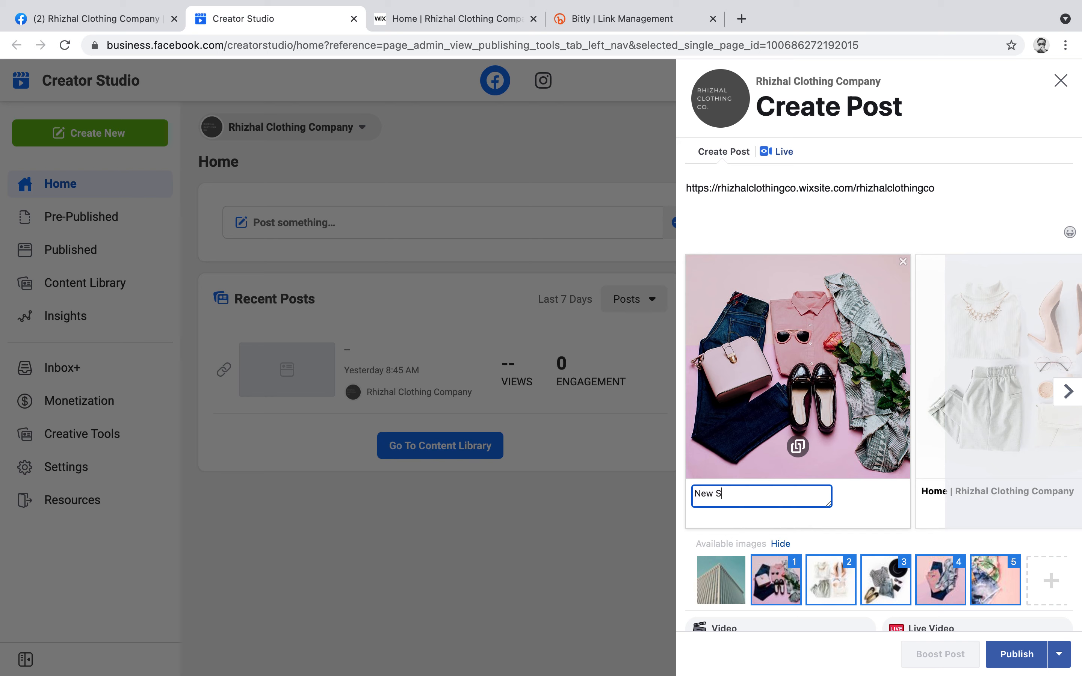
pyautogui.write('tyle Summer')
pyautogui.click(861, 511)
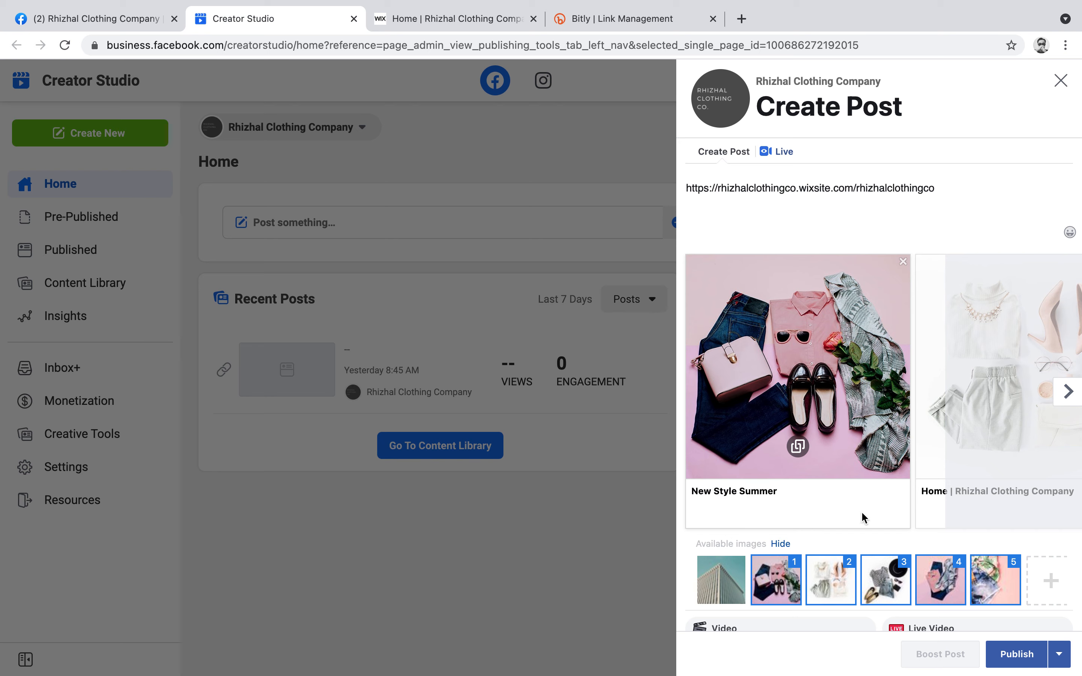
# Set the second carousel card's headline to "Spring Collection"
pyautogui.click(1067, 392)
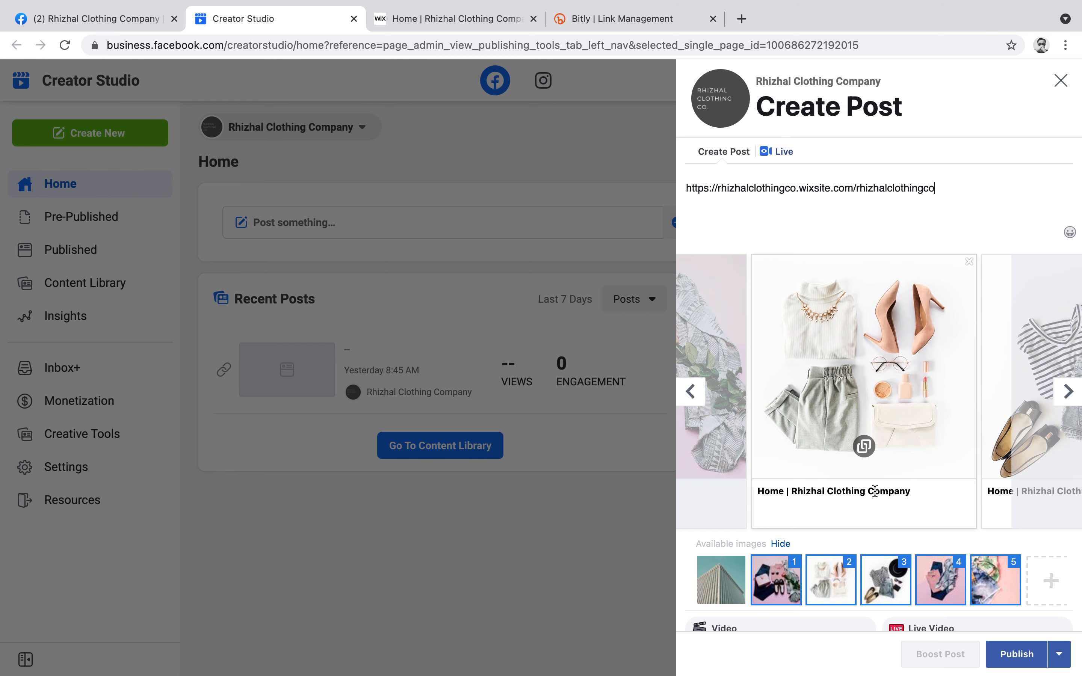
pyautogui.click(847, 494)
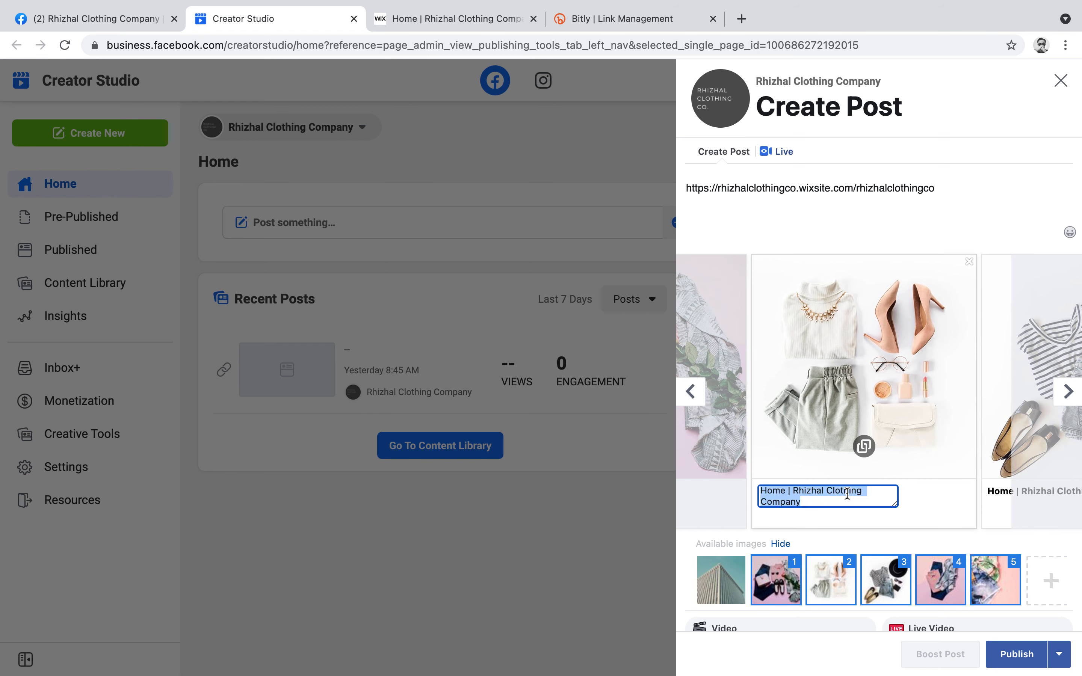
pyautogui.write('Spring Collection')
pyautogui.click(936, 497)
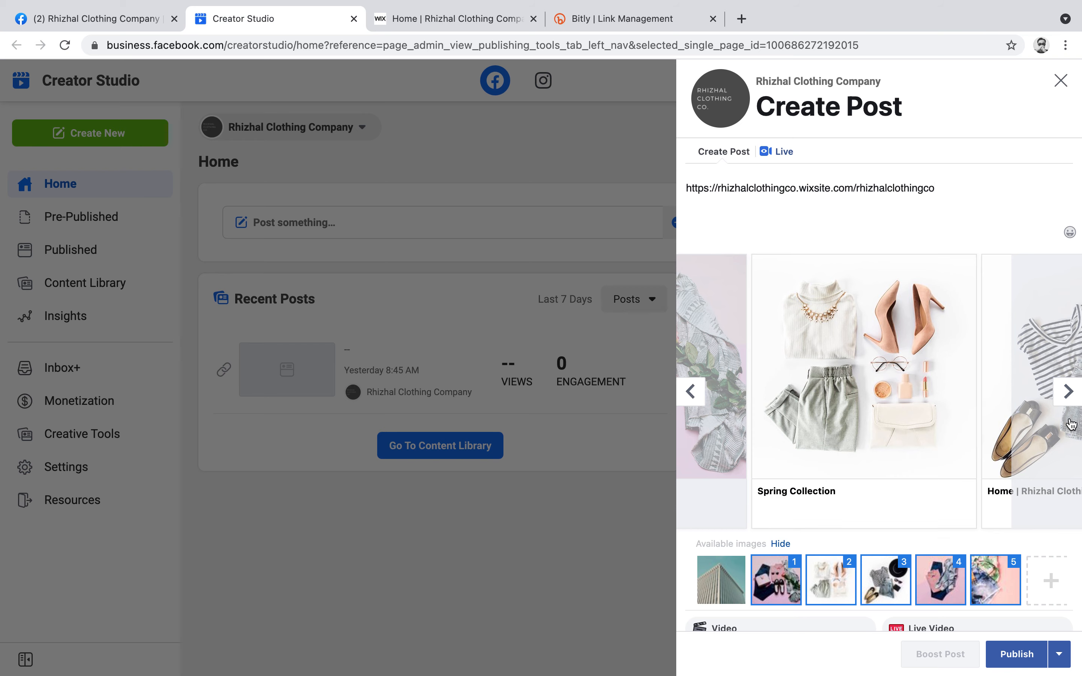
pyautogui.click(1068, 392)
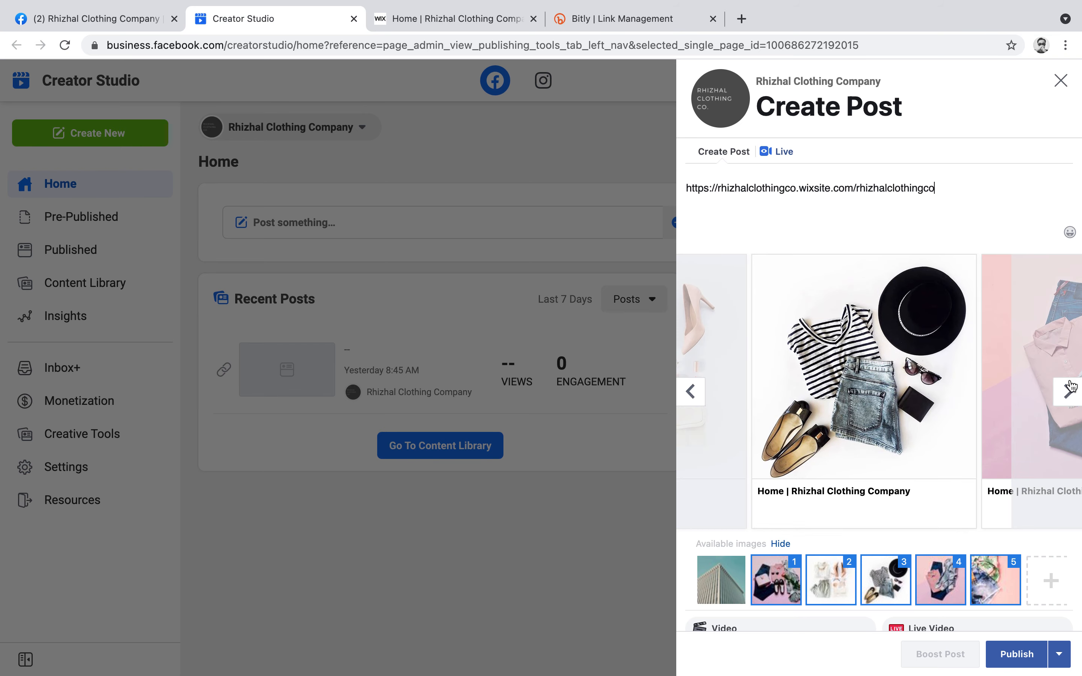
pyautogui.click(1068, 391)
# Replace the website link in the post text with "New Collection Out Now!"
pyautogui.moveTo(945, 188); pyautogui.dragTo(668, 192)
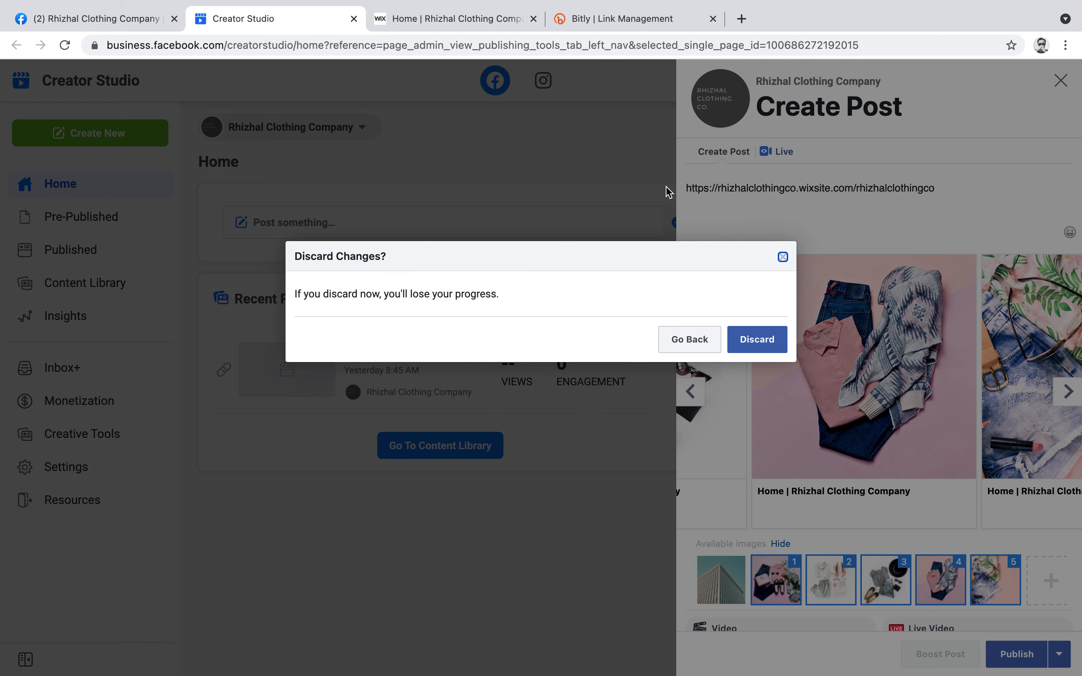
pyautogui.click(704, 342)
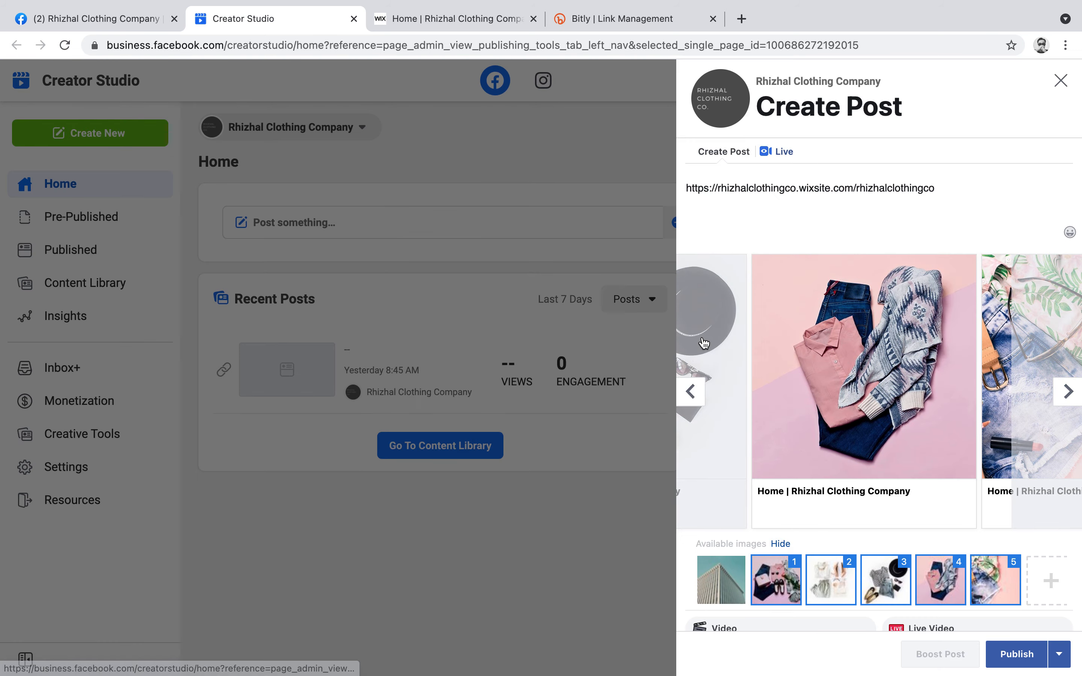
pyautogui.tripleClick(897, 198)
pyautogui.click(944, 187)
pyautogui.press('BackSpace')
pyautogui.press('BackSpace')
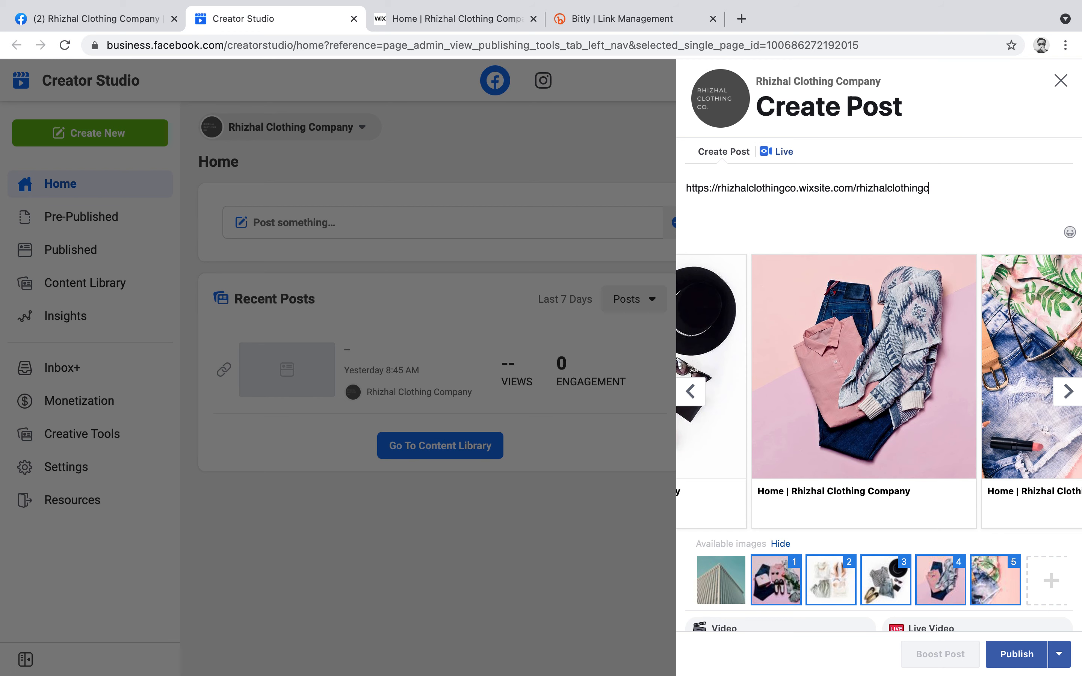
pyautogui.press('BackSpace')
pyautogui.press('BackSpace')
pyautogui.press('BackSpace')
pyautogui.press('BackSpace')
pyautogui.press('BackSpace')
pyautogui.press('BackSpace')
pyautogui.press('BackSpace')
pyautogui.press('BackSpace')
pyautogui.press('BackSpace')
pyautogui.press('BackSpace')
pyautogui.press('BackSpace')
pyautogui.press('BackSpace')
pyautogui.press('BackSpace')
pyautogui.press('BackSpace')
pyautogui.press('BackSpace')
pyautogui.press('BackSpace')
pyautogui.press('BackSpace')
pyautogui.press('BackSpace')
pyautogui.press('BackSpace')
pyautogui.press('BackSpace')
pyautogui.press('BackSpace')
pyautogui.press('BackSpace')
pyautogui.press('BackSpace')
pyautogui.press('BackSpace')
pyautogui.press('BackSpace')
pyautogui.press('BackSpace')
pyautogui.press('BackSpace')
pyautogui.press('BackSpace')
pyautogui.press('BackSpace')
pyautogui.press('BackSpace')
pyautogui.press('BackSpace')
pyautogui.press('BackSpace')
pyautogui.press('BackSpace')
pyautogui.press('BackSpace')
pyautogui.press('BackSpace')
pyautogui.press('BackSpace')
pyautogui.press('BackSpace')
pyautogui.press('BackSpace')
pyautogui.press('BackSpace')
pyautogui.press('BackSpace')
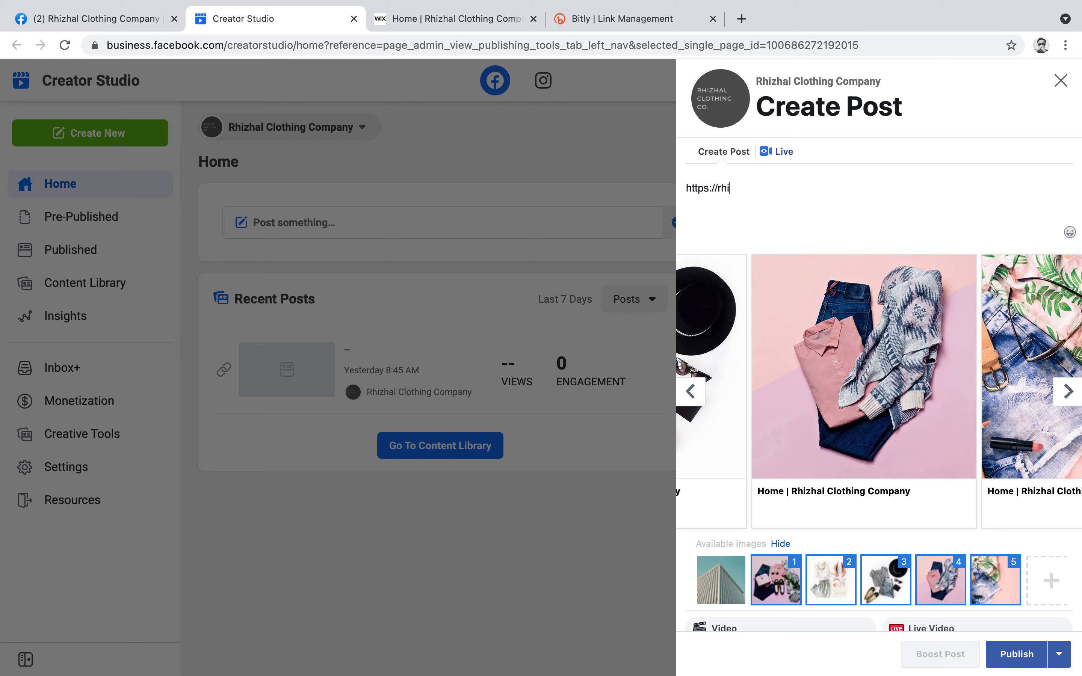
pyautogui.press('BackSpace')
pyautogui.press('BackSpace')
pyautogui.press('BackSpace')
pyautogui.press('BackSpace')
pyautogui.press('BackSpace')
pyautogui.write('New Collection Out Now')
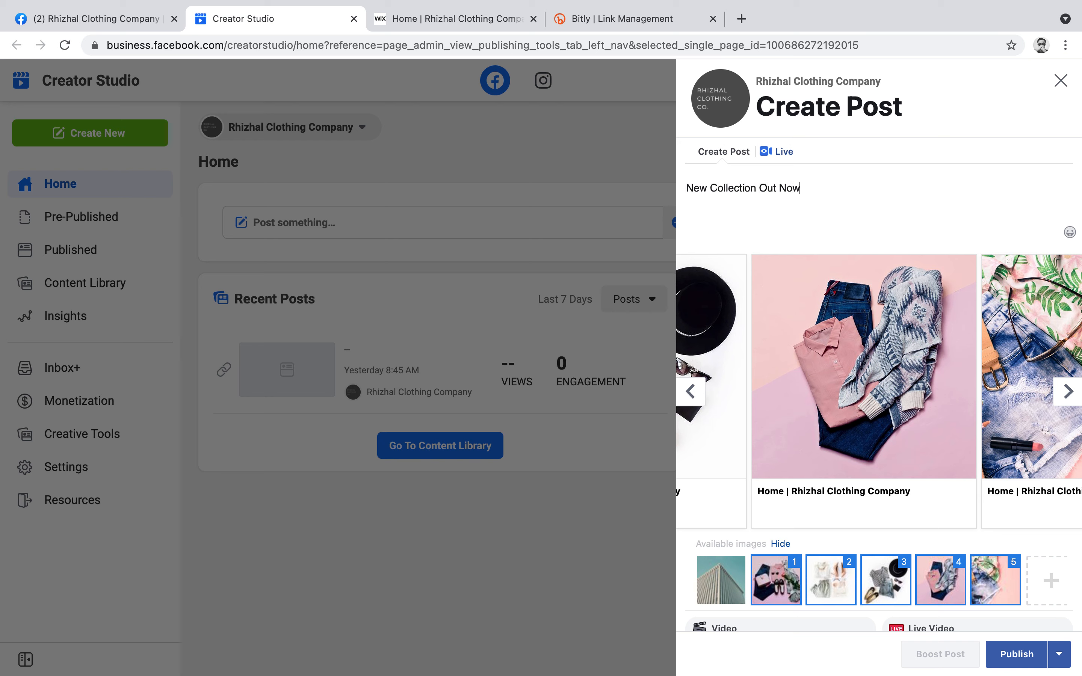
pyautogui.write('!')
# Add a single grinning face emoji at the end of the post text
pyautogui.click(1070, 232)
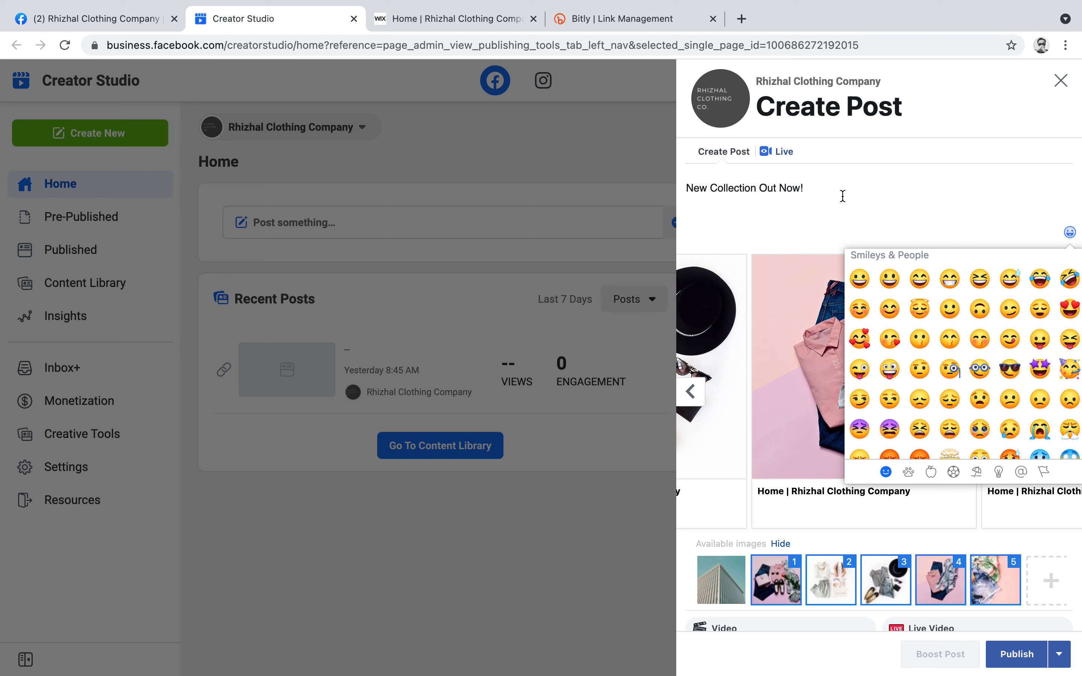
pyautogui.doubleClick(859, 278)
pyautogui.click(849, 188)
pyautogui.press('BackSpace')
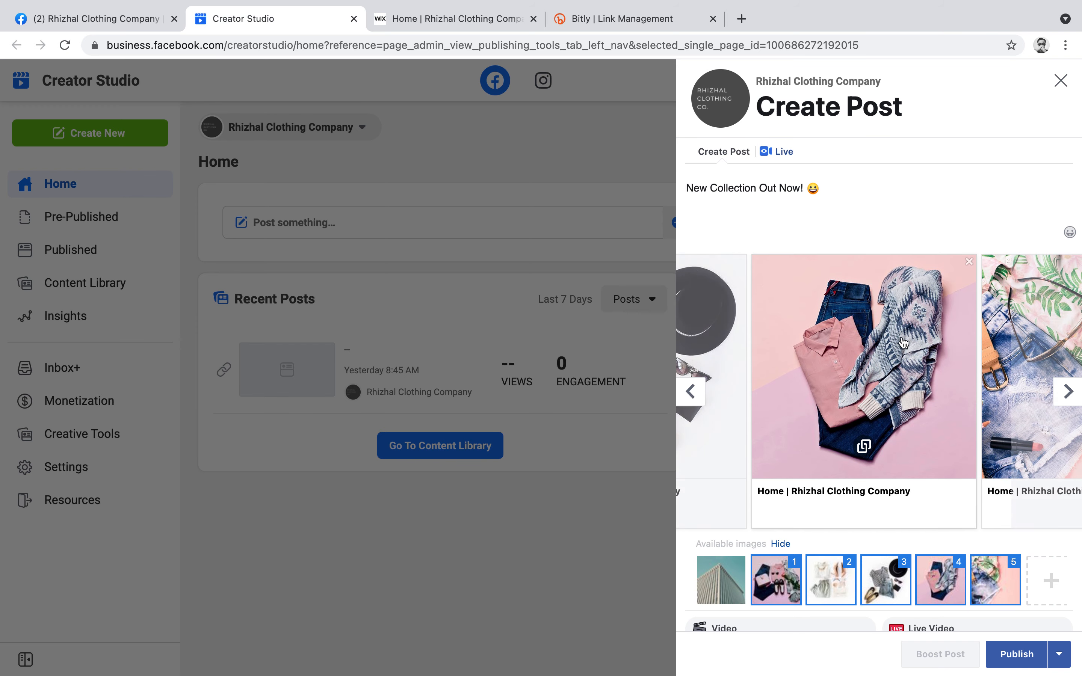
# Review the carousel cards from the first to the fourth and publish the post immediately
pyautogui.click(693, 392)
pyautogui.click(696, 394)
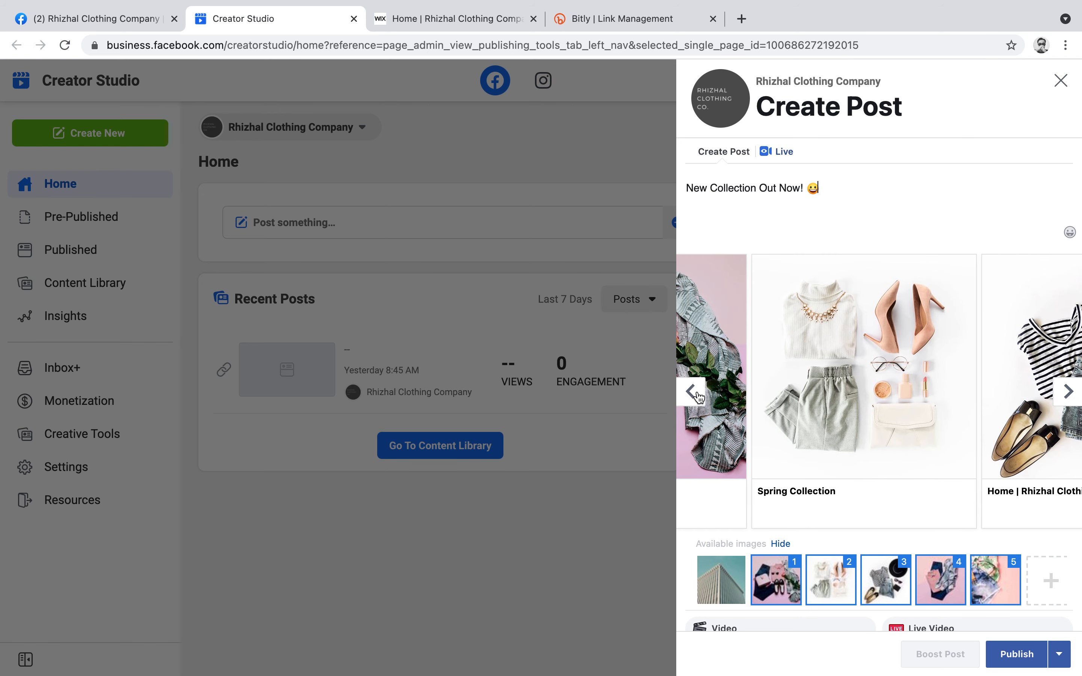
pyautogui.click(693, 392)
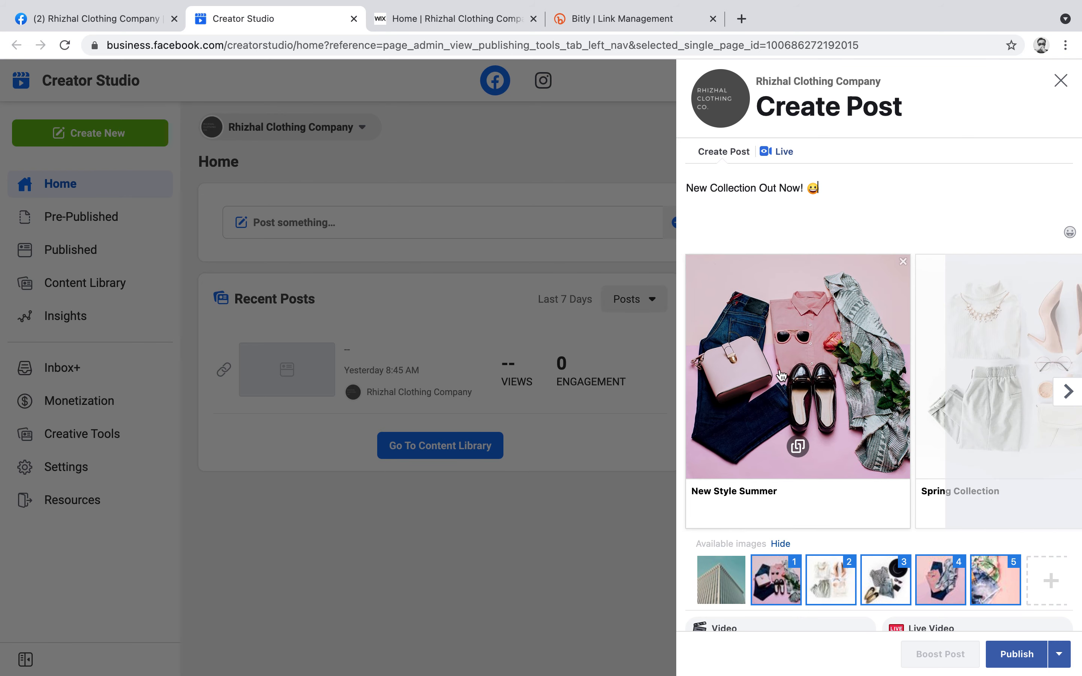
pyautogui.click(1068, 392)
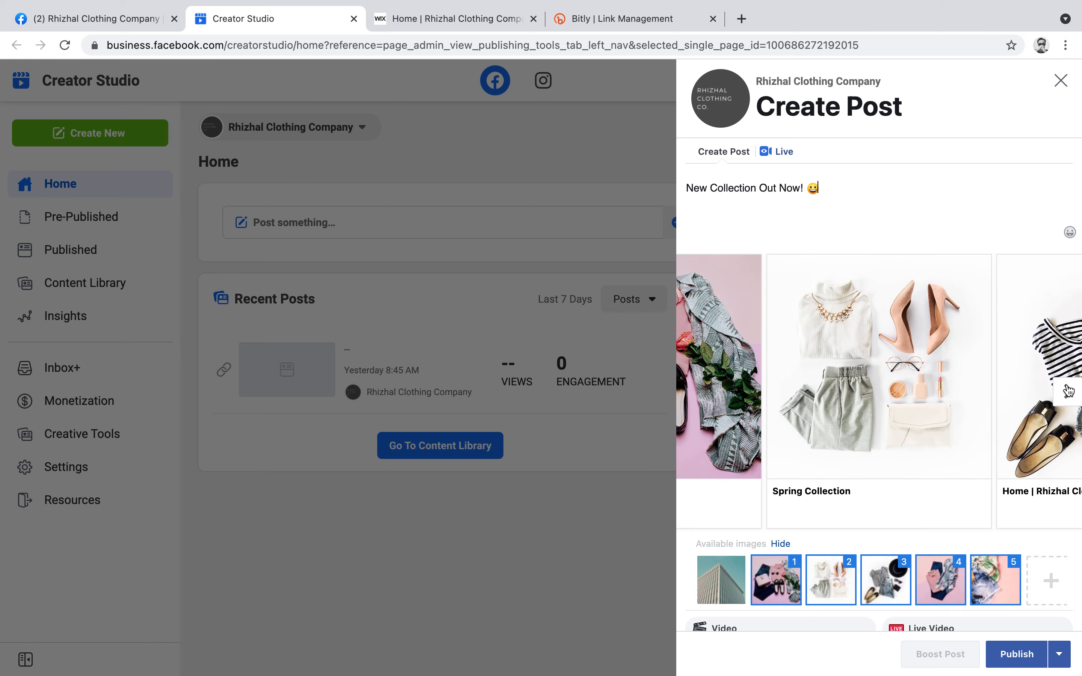
pyautogui.click(1068, 392)
pyautogui.click(1069, 392)
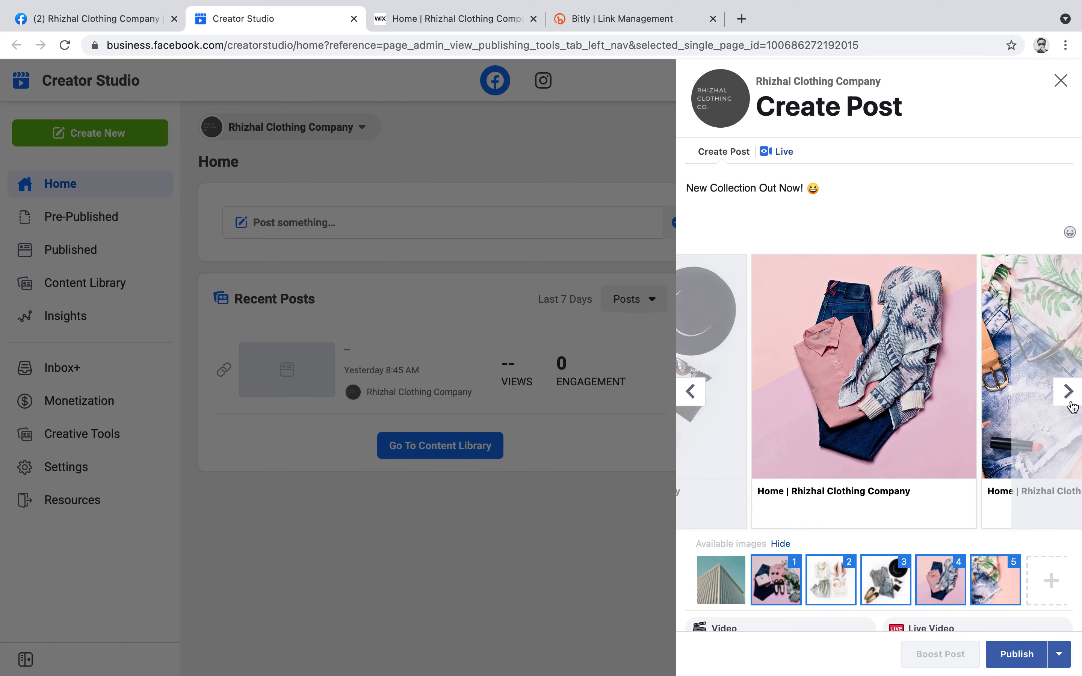
pyautogui.scroll(-2, 959, 416)
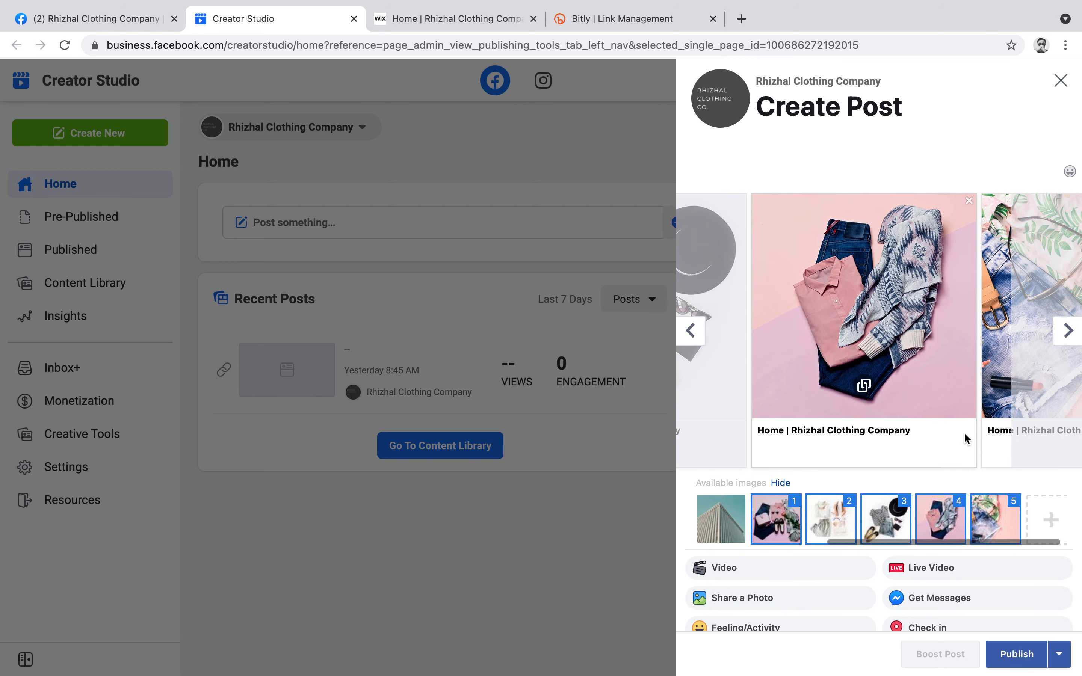
pyautogui.scroll(-1, 963, 434)
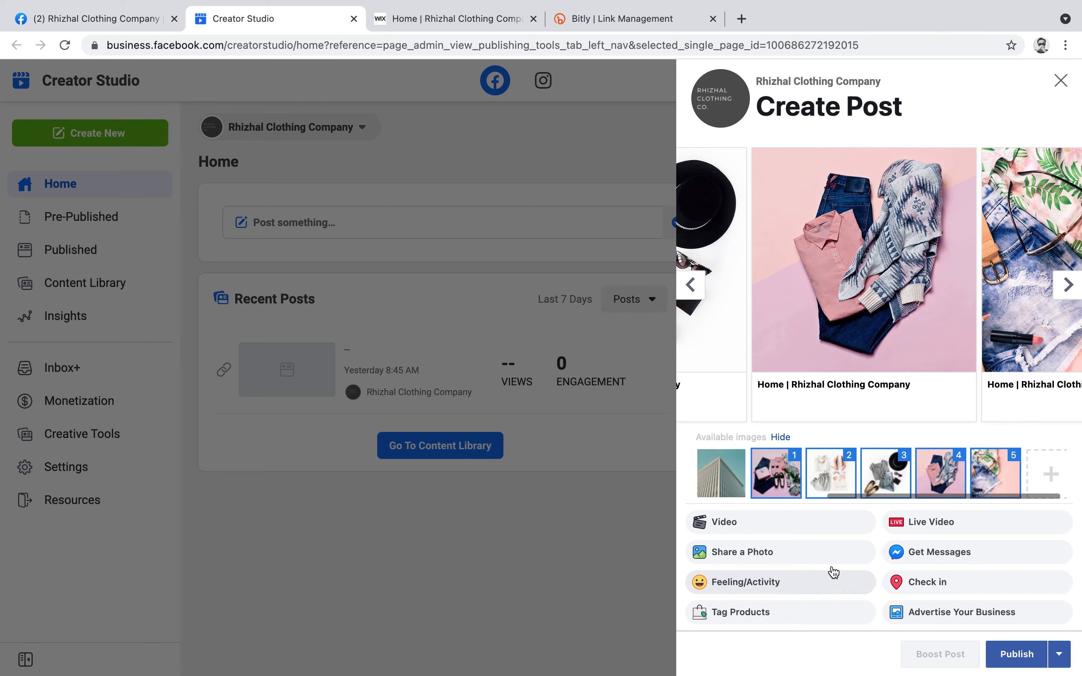
pyautogui.click(1016, 656)
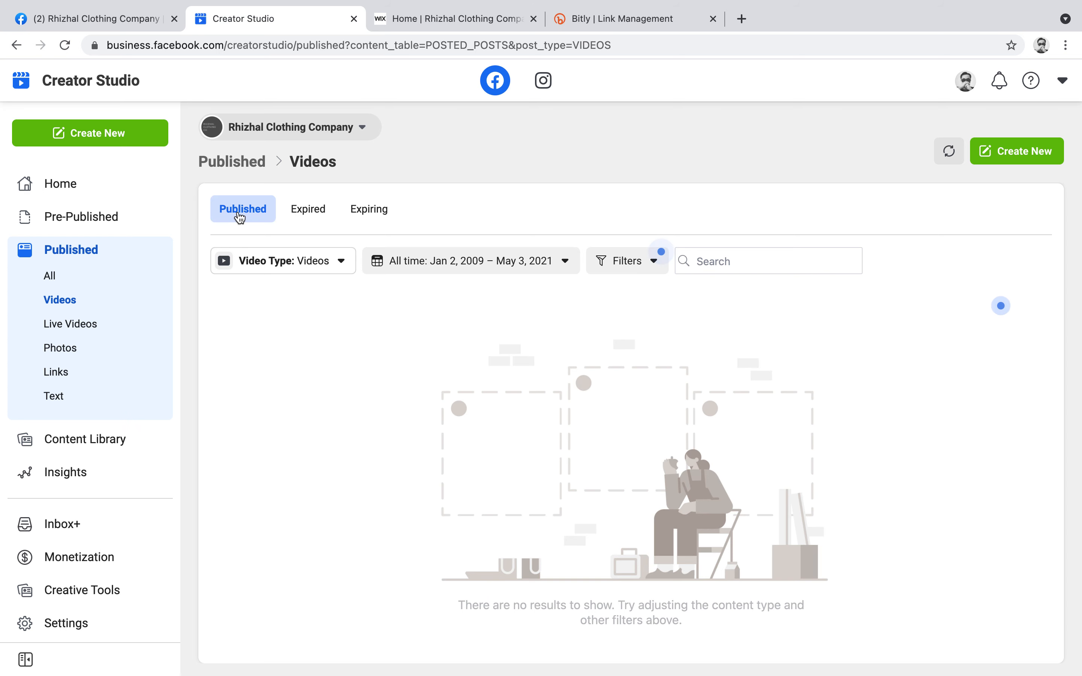
# Reload the published content list, and reload the Rhizhal Clothing Company Facebook page to find the new carousel post
pyautogui.click(66, 46)
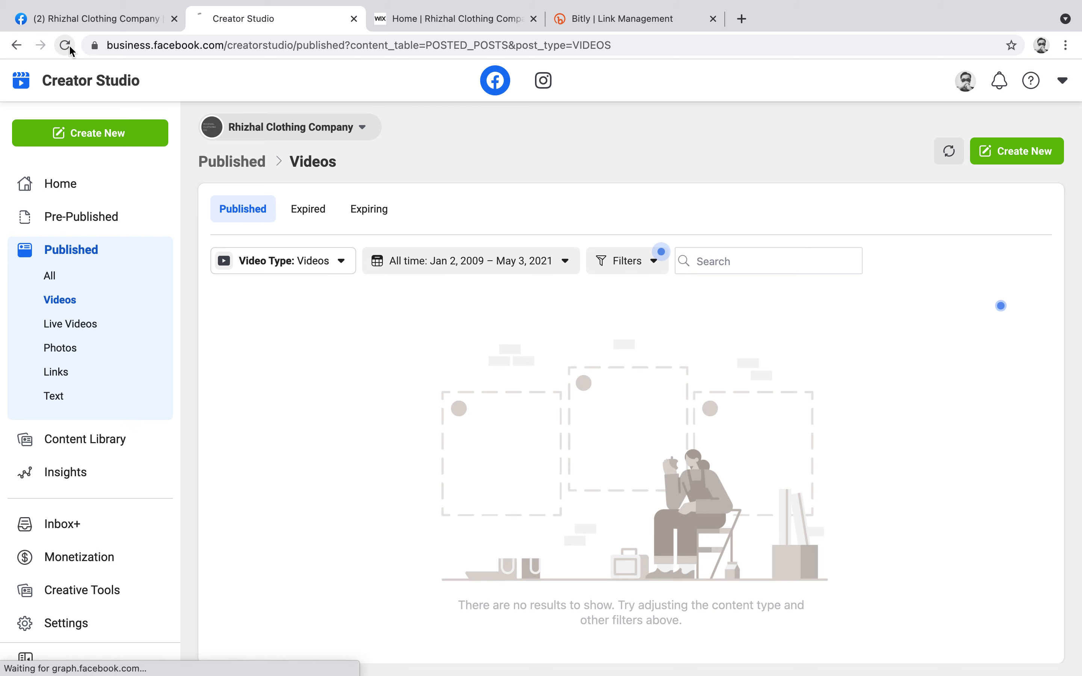
pyautogui.click(560, 267)
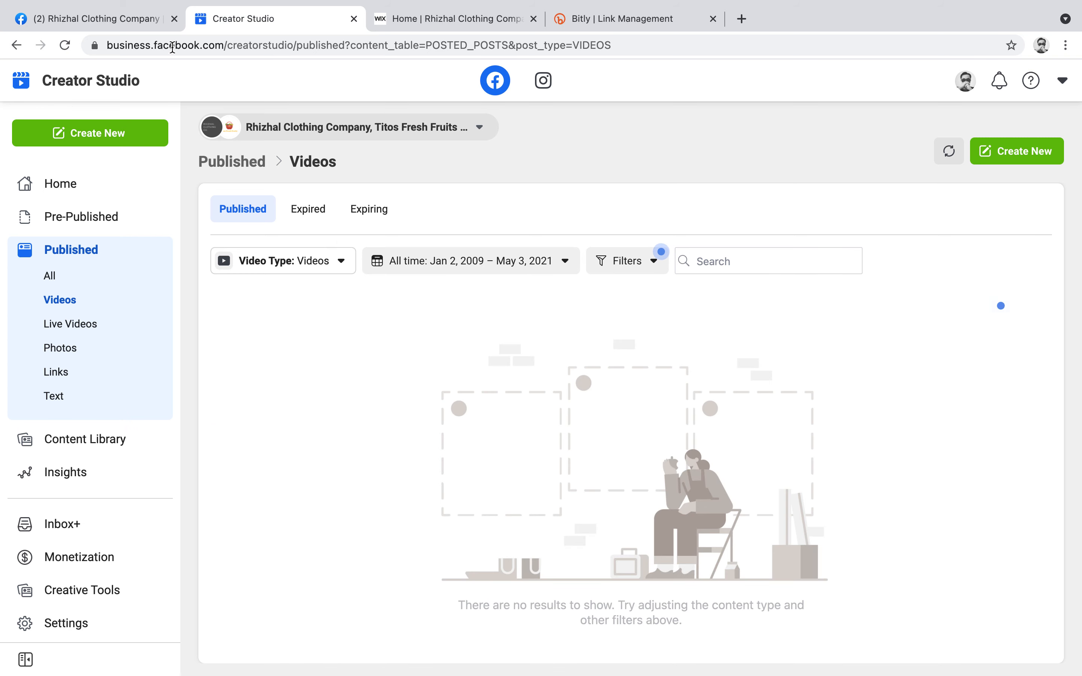
pyautogui.click(127, 19)
pyautogui.click(65, 45)
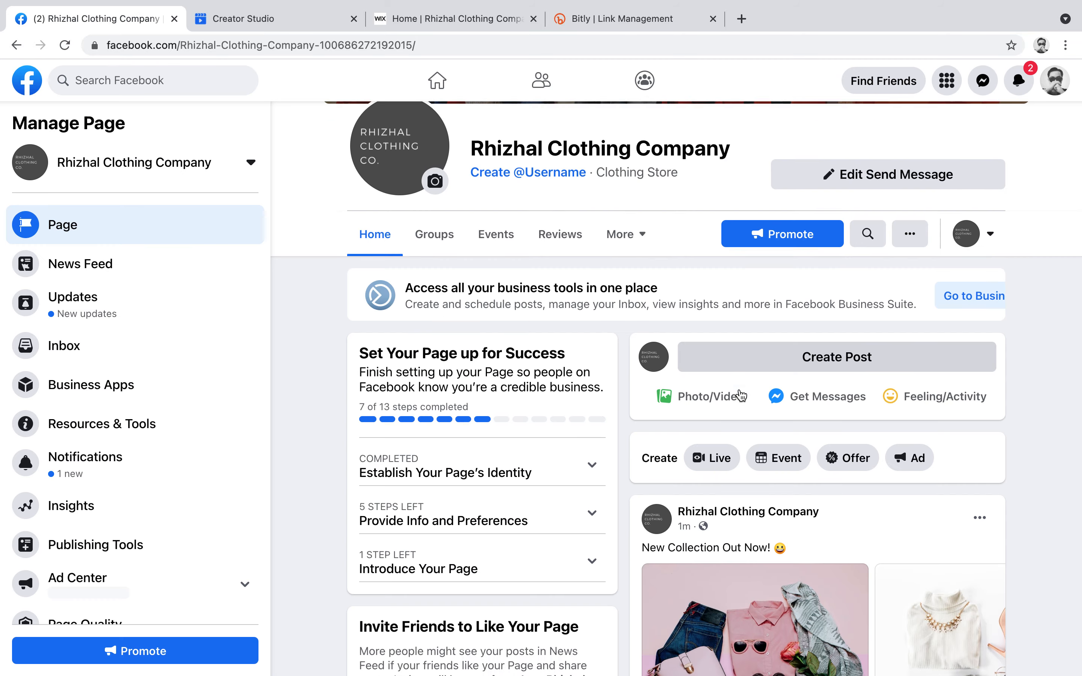
pyautogui.scroll(-4, 740, 396)
pyautogui.scroll(-2, 741, 396)
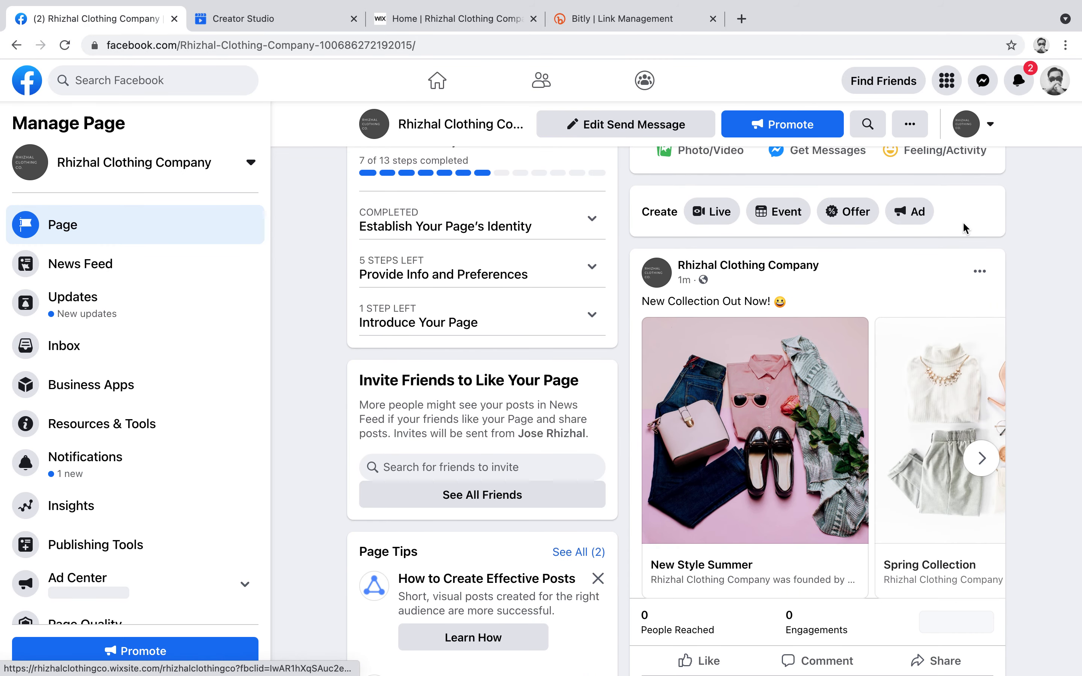
# Change the page interaction identity from the business to the personal profile and bring the new carousel post into view
pyautogui.click(976, 130)
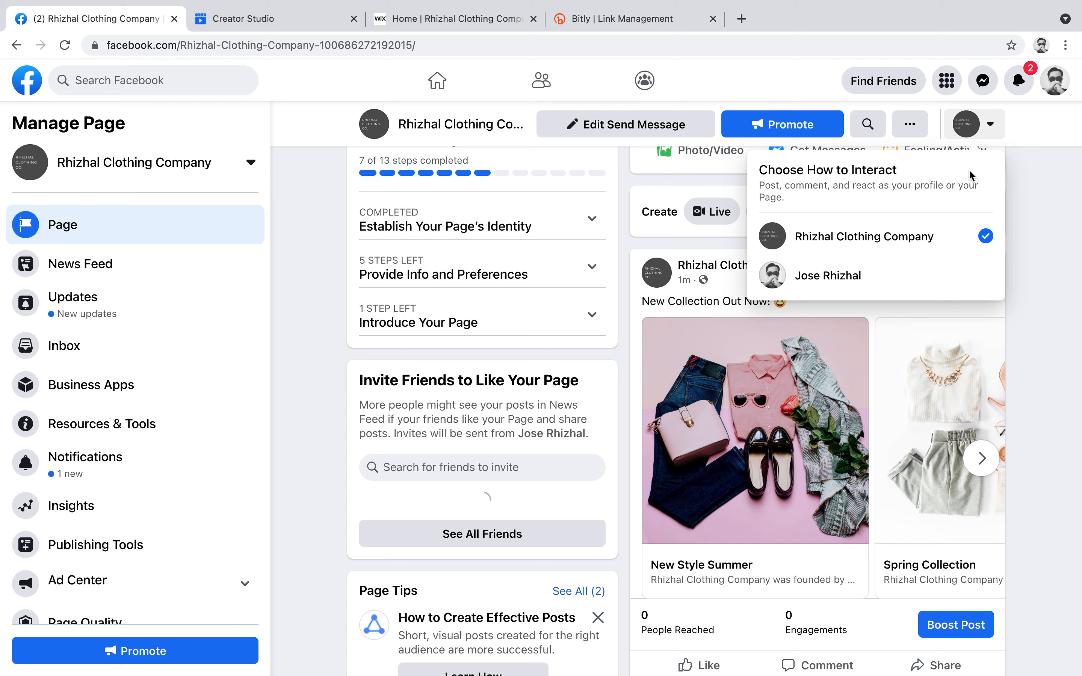
pyautogui.click(844, 275)
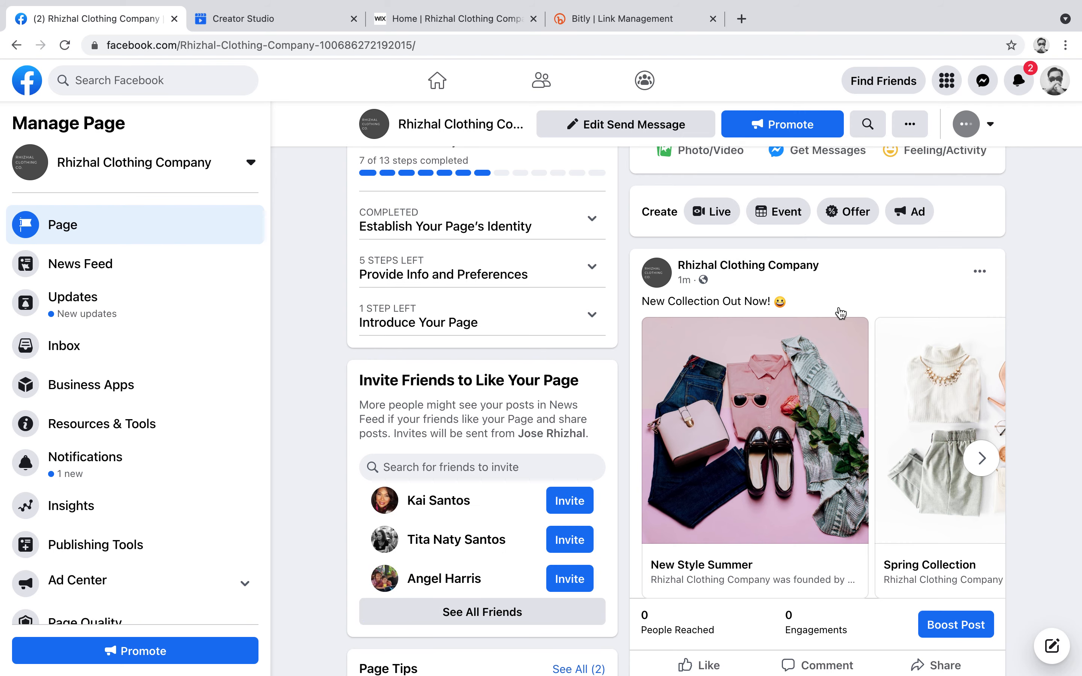
pyautogui.scroll(10, 831, 453)
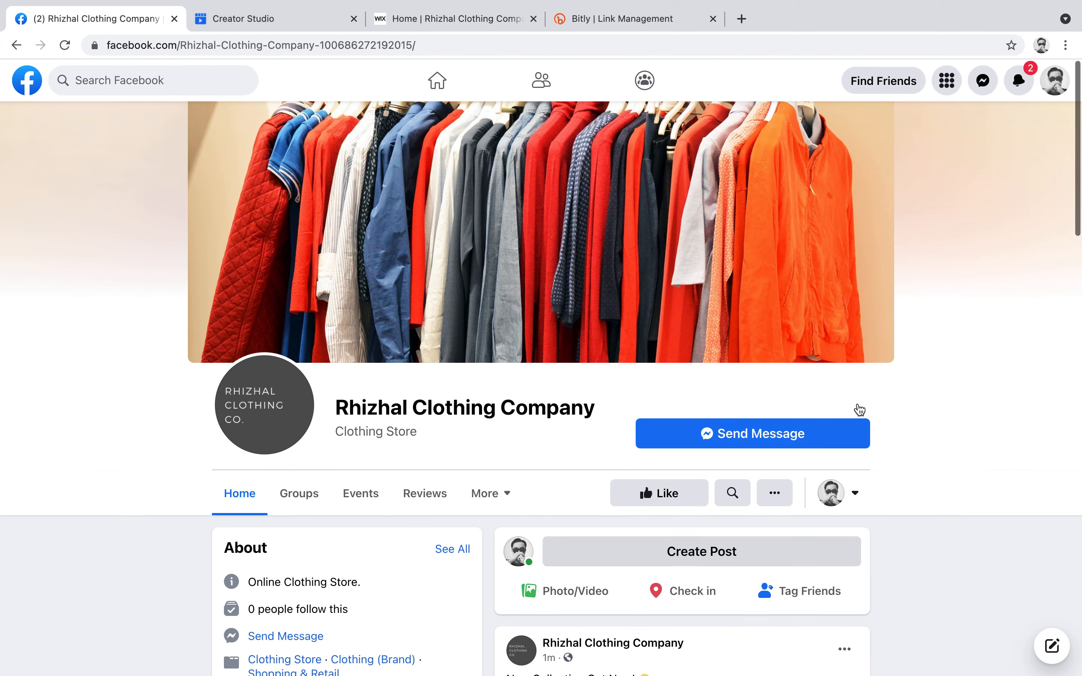
pyautogui.scroll(-6, 895, 437)
pyautogui.scroll(-2, 896, 437)
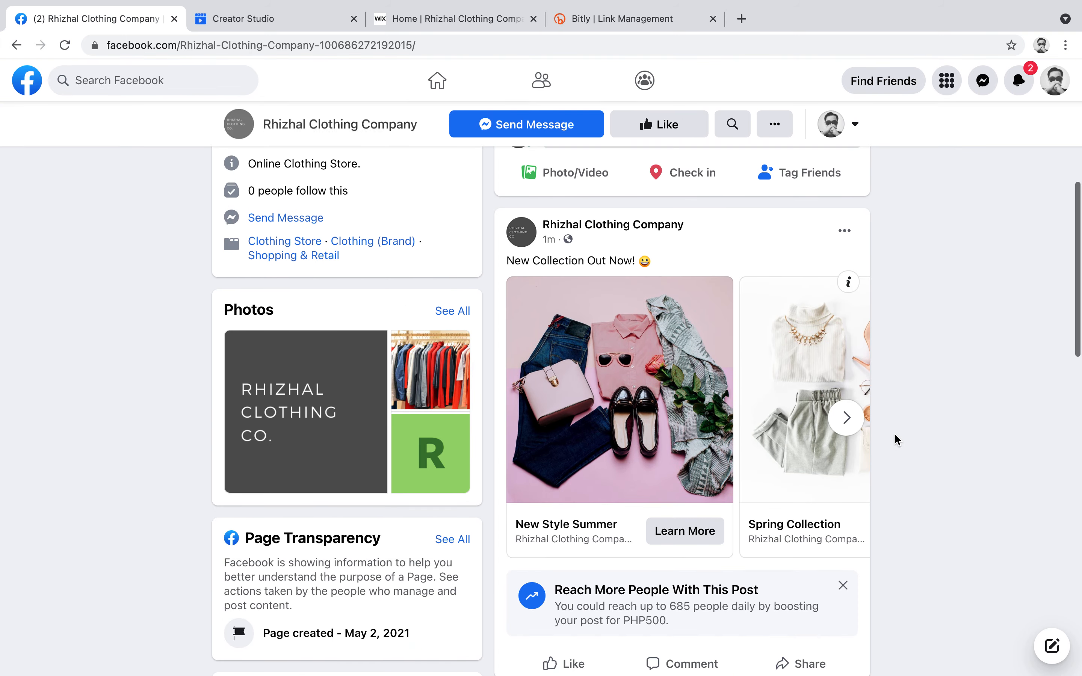
# Browse the published carousel to its fourth card and open that card's website link
pyautogui.click(847, 420)
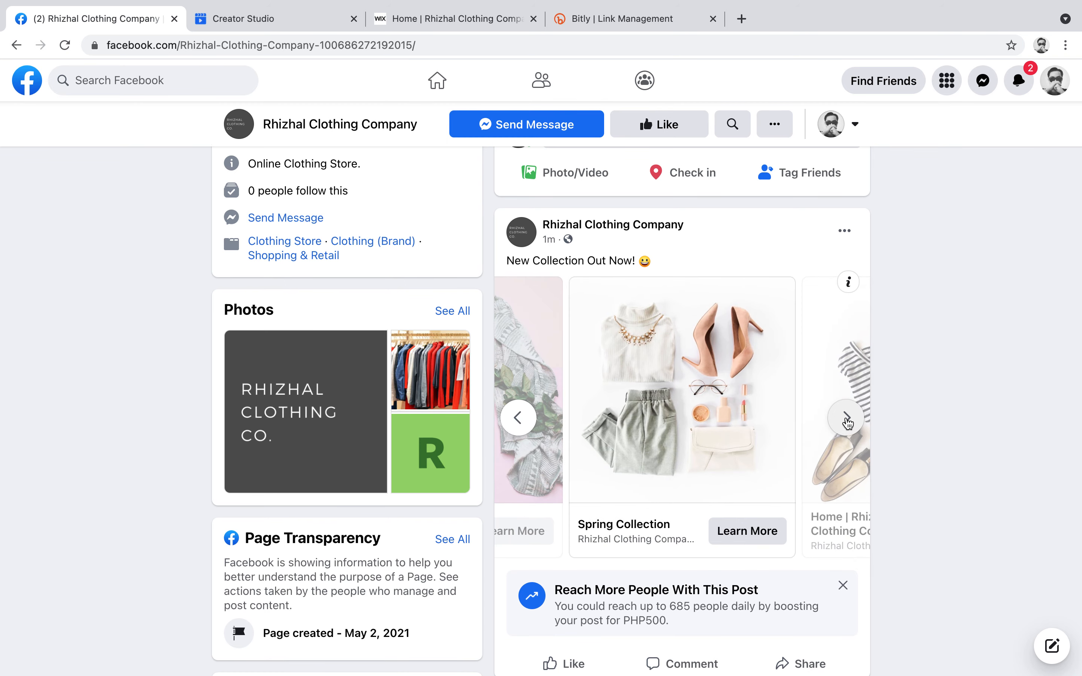
pyautogui.click(846, 418)
pyautogui.click(847, 420)
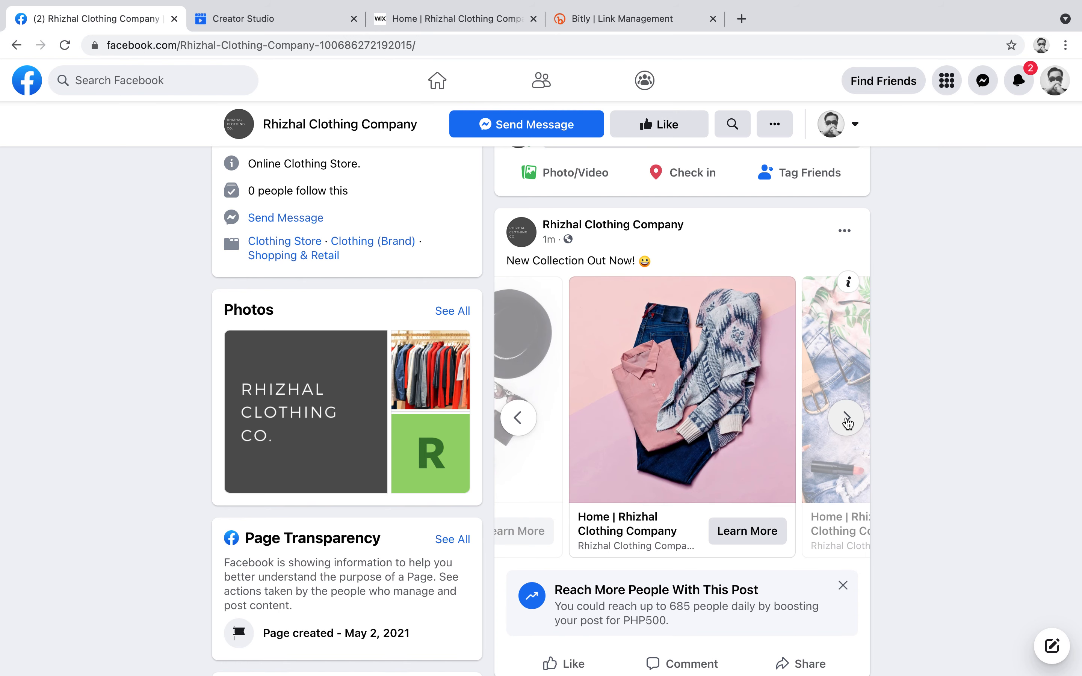
pyautogui.click(636, 425)
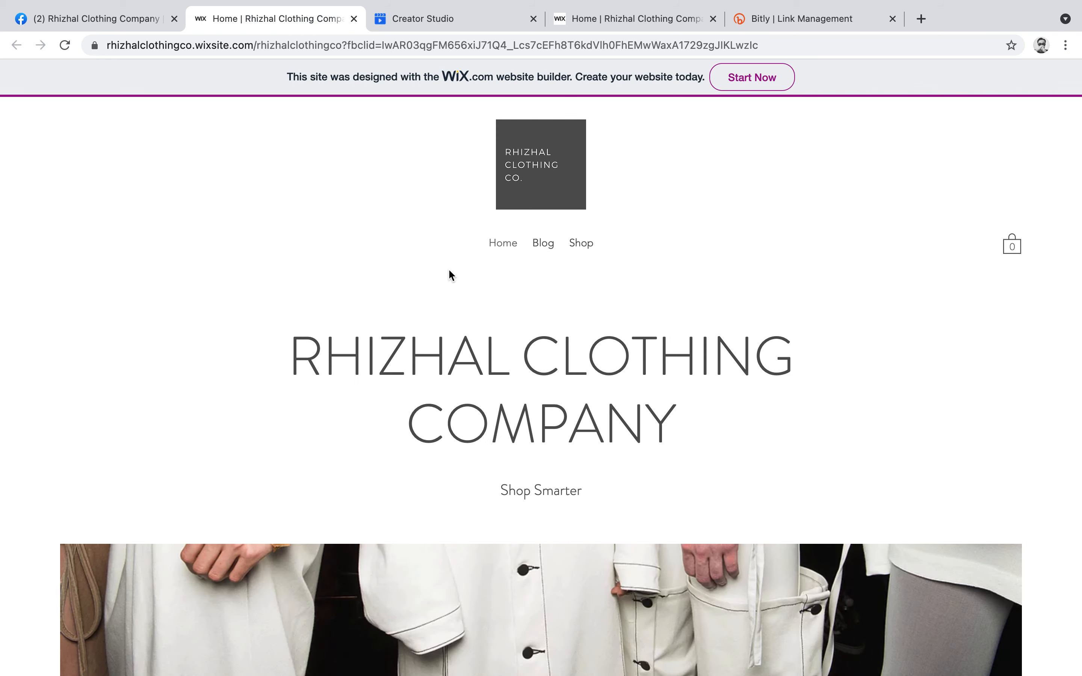
# Return to the Rhizhal Clothing Company Facebook page and look over the page and its carousel post
pyautogui.click(102, 19)
pyautogui.scroll(10, 693, 414)
pyautogui.scroll(-10, 693, 415)
pyautogui.scroll(8, 708, 467)
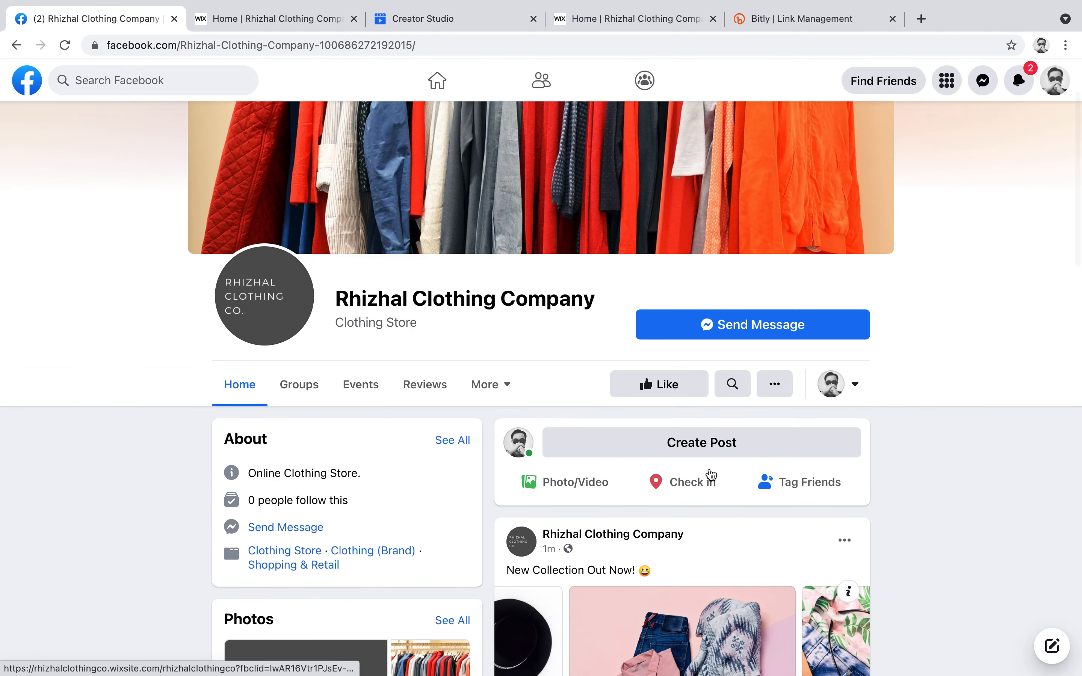
pyautogui.scroll(3, 708, 466)
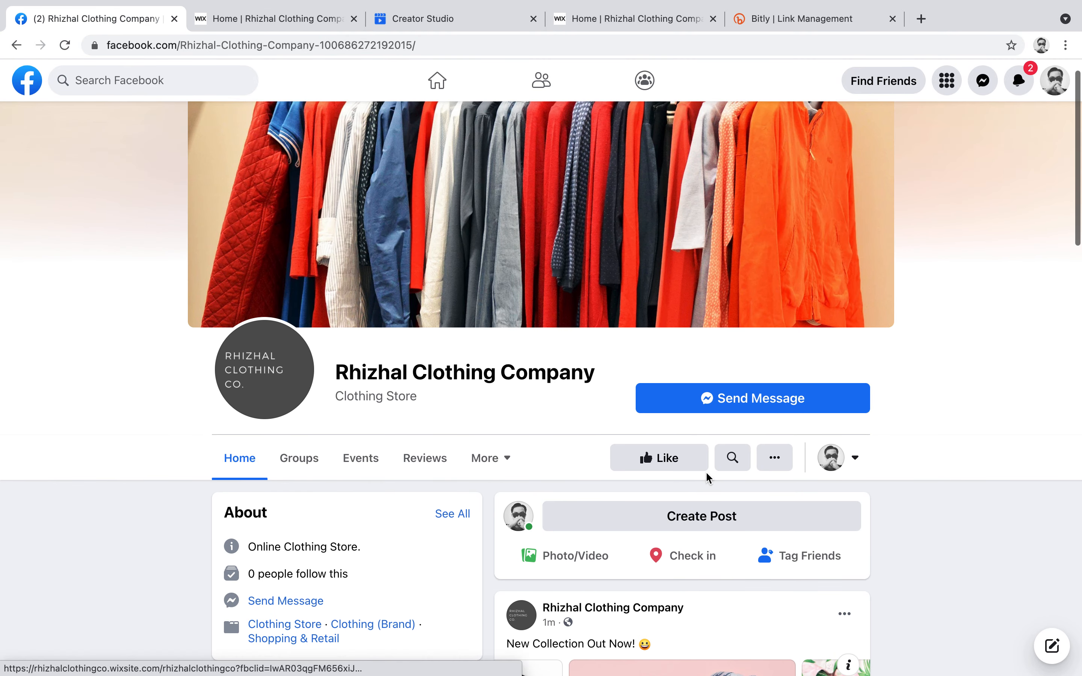
pyautogui.moveTo(823, 3)
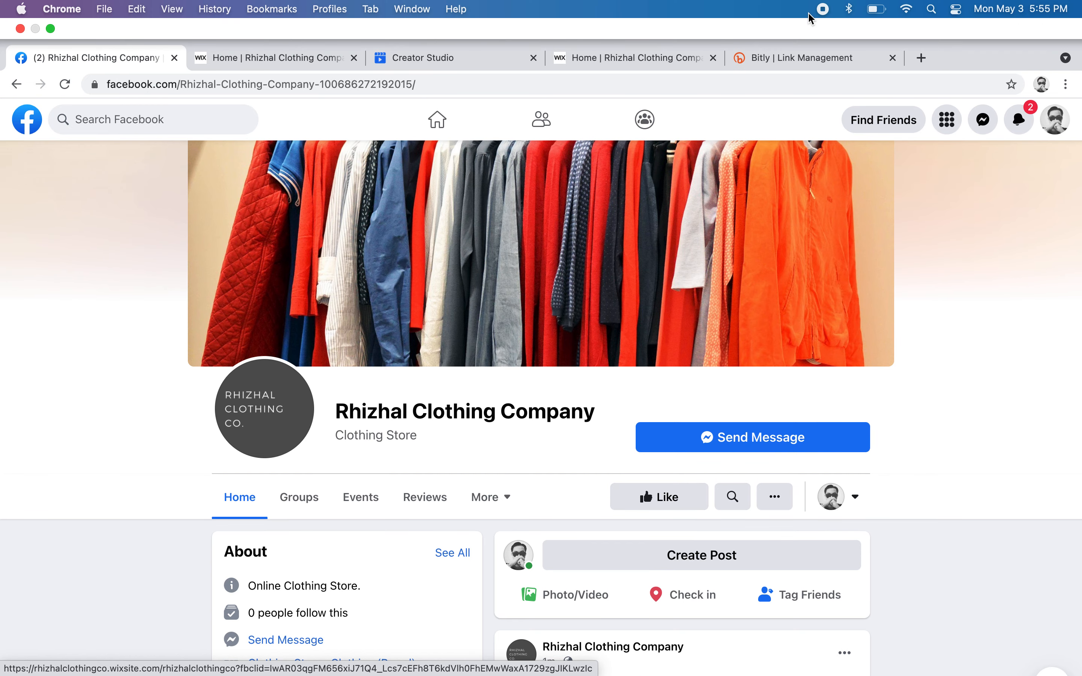